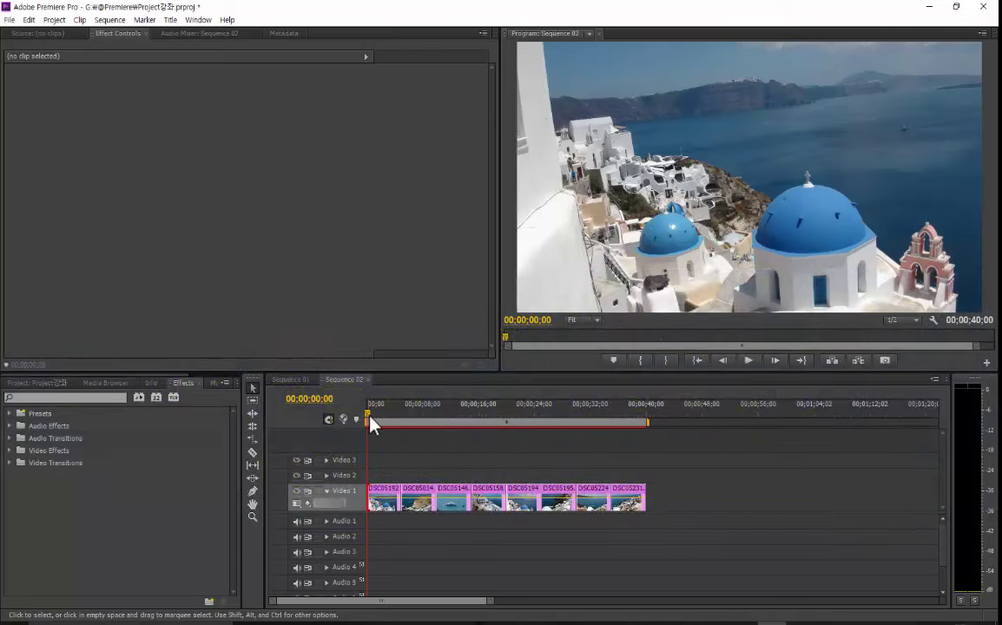
# Scrub through Sequence 02's Santorini photos and park the playhead near the first clip's start
pyautogui.moveTo(372, 417)
pyautogui.mouseDown()
pyautogui.moveTo(417, 432)
pyautogui.moveTo(569, 433)
pyautogui.moveTo(374, 473)
pyautogui.mouseUp()
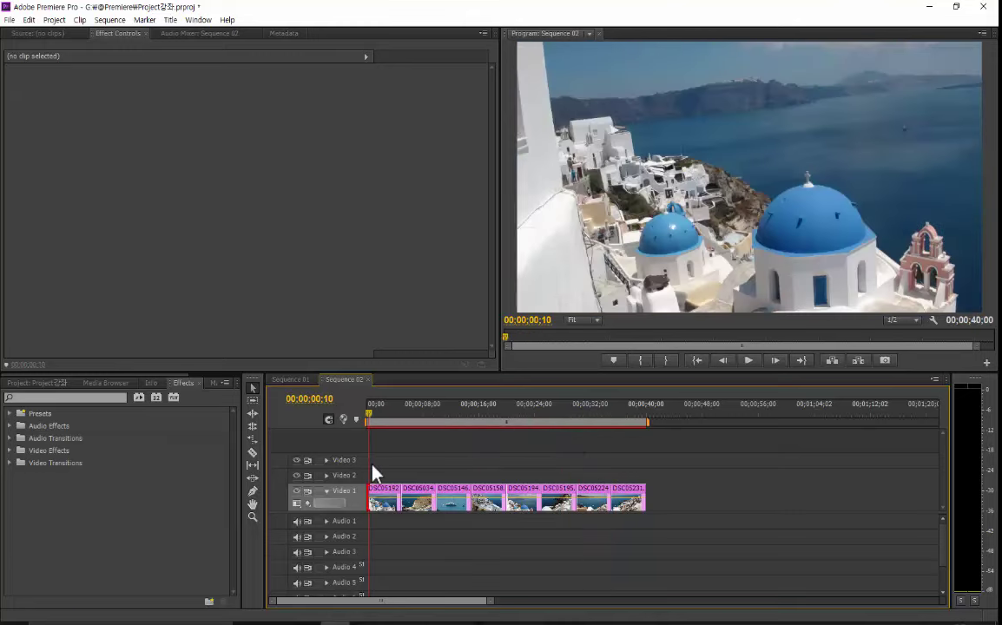
pyautogui.click(391, 502)
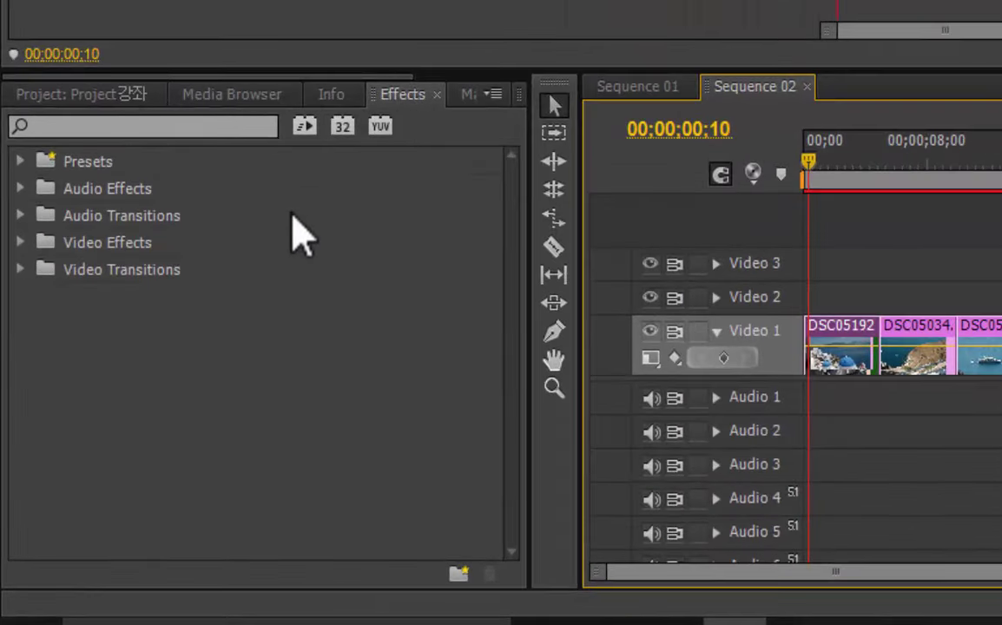
pyautogui.click(128, 127)
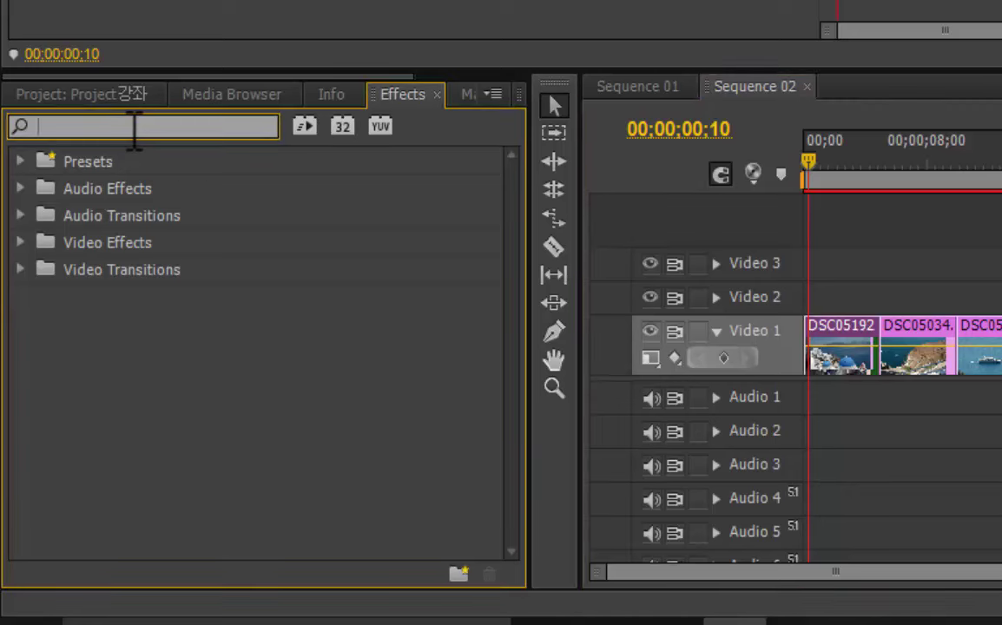
pyautogui.write('ri')
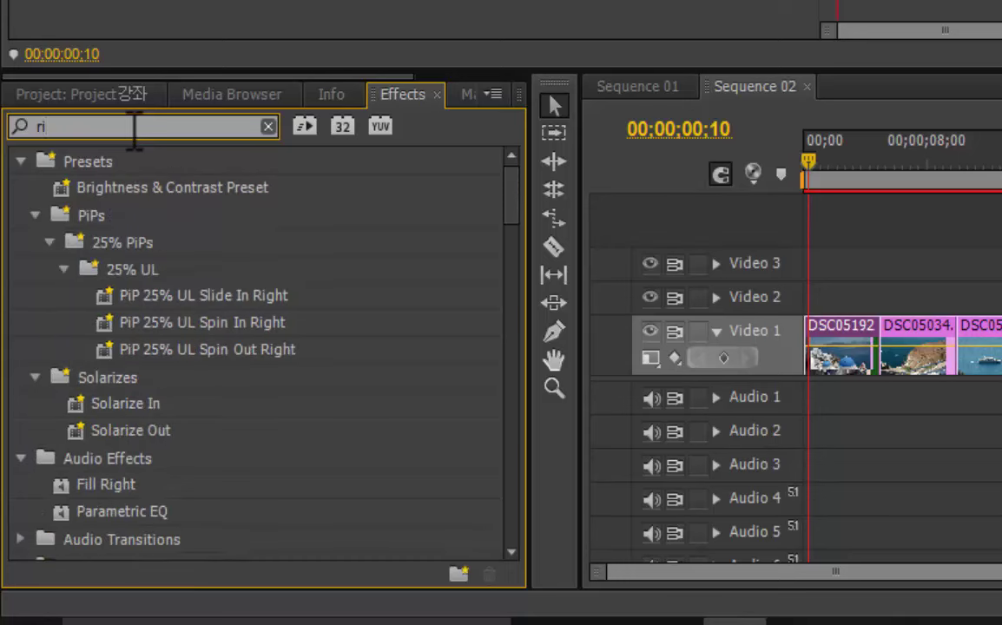
pyautogui.write('pp')
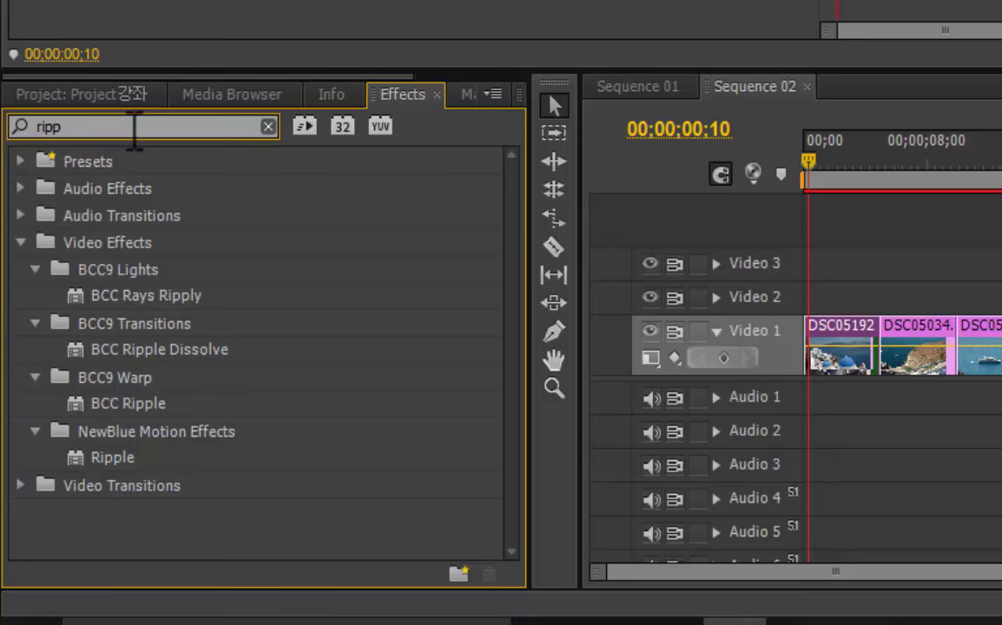
pyautogui.write('le')
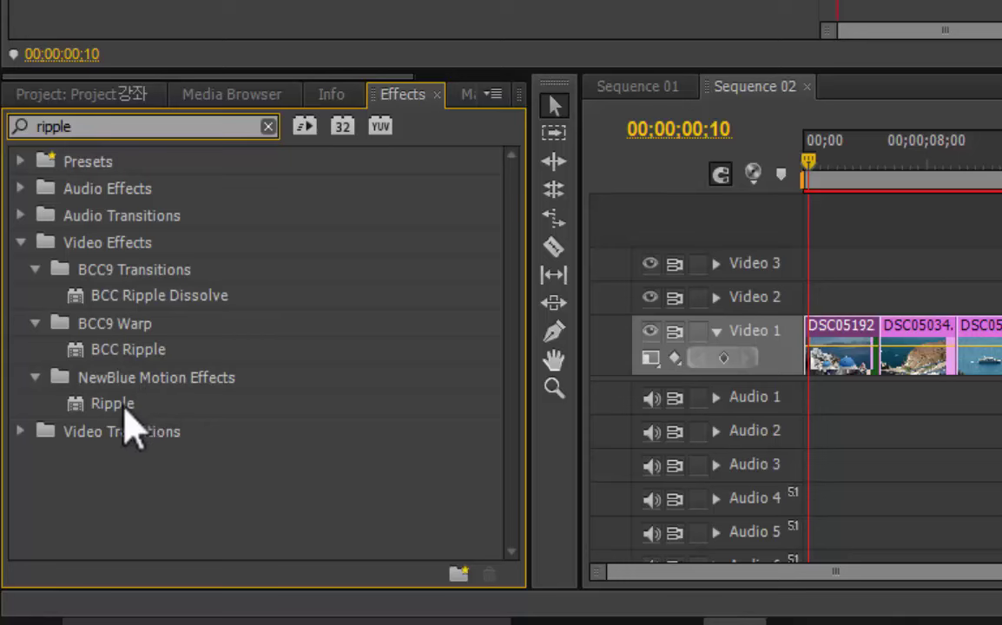
pyautogui.click(105, 413)
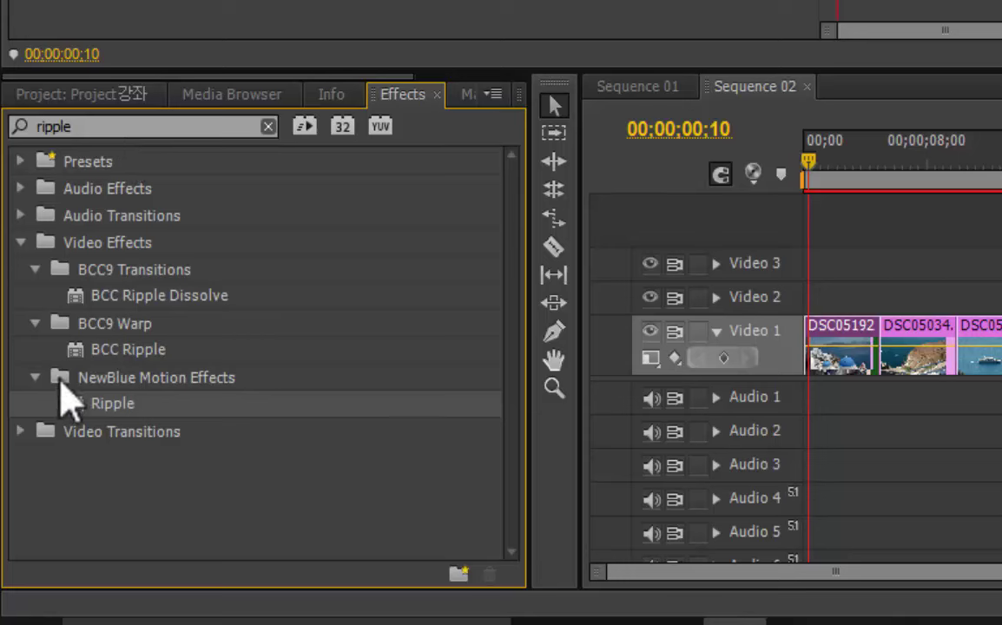
pyautogui.moveTo(103, 130); pyautogui.dragTo(7, 102)
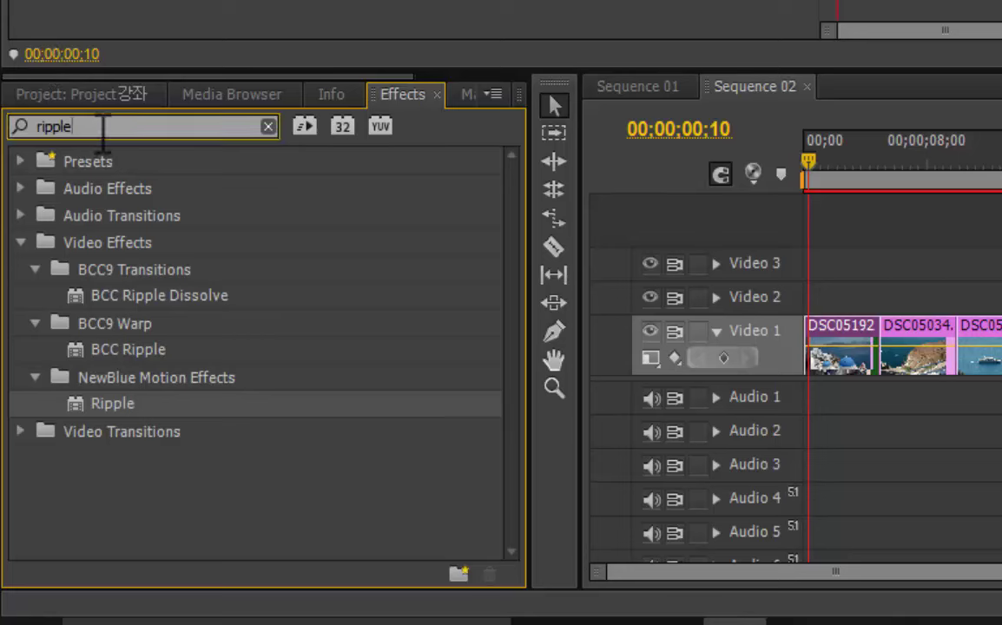
pyautogui.press('BackSpace')
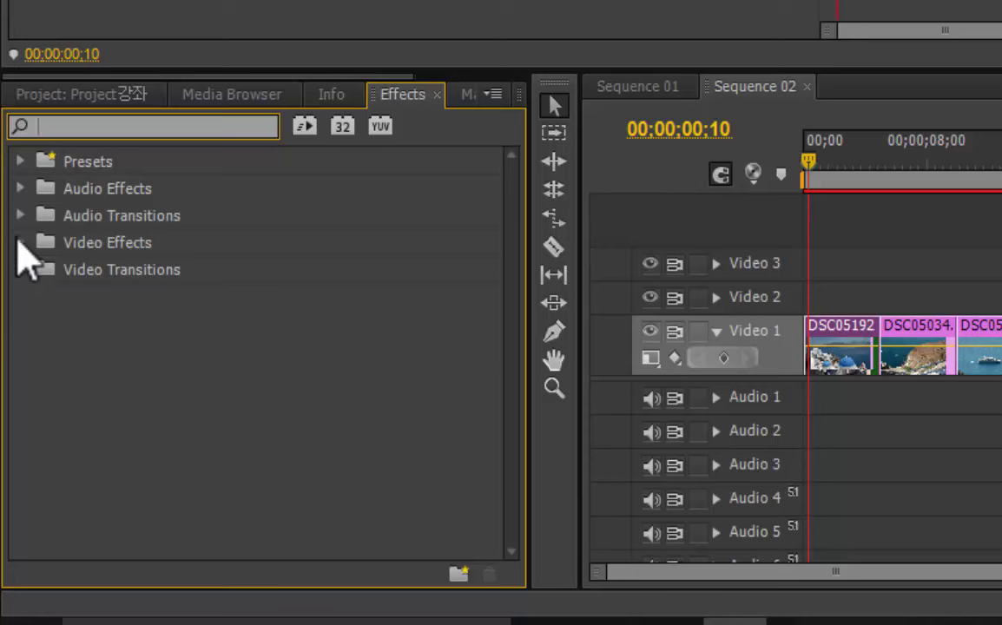
pyautogui.click(20, 242)
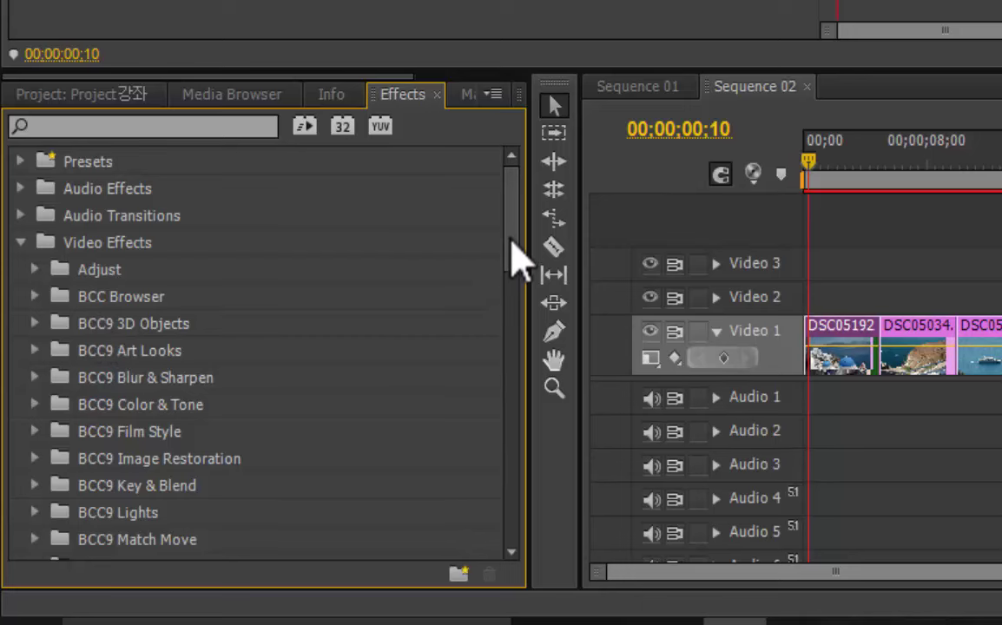
pyautogui.moveTo(512, 252); pyautogui.dragTo(526, 436)
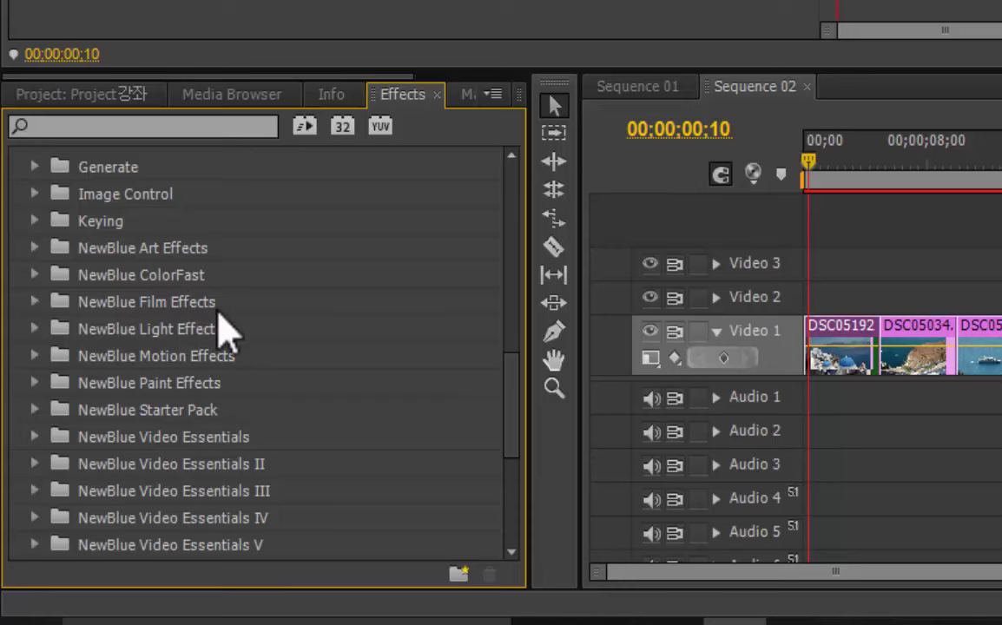
pyautogui.moveTo(513, 388); pyautogui.dragTo(519, 419)
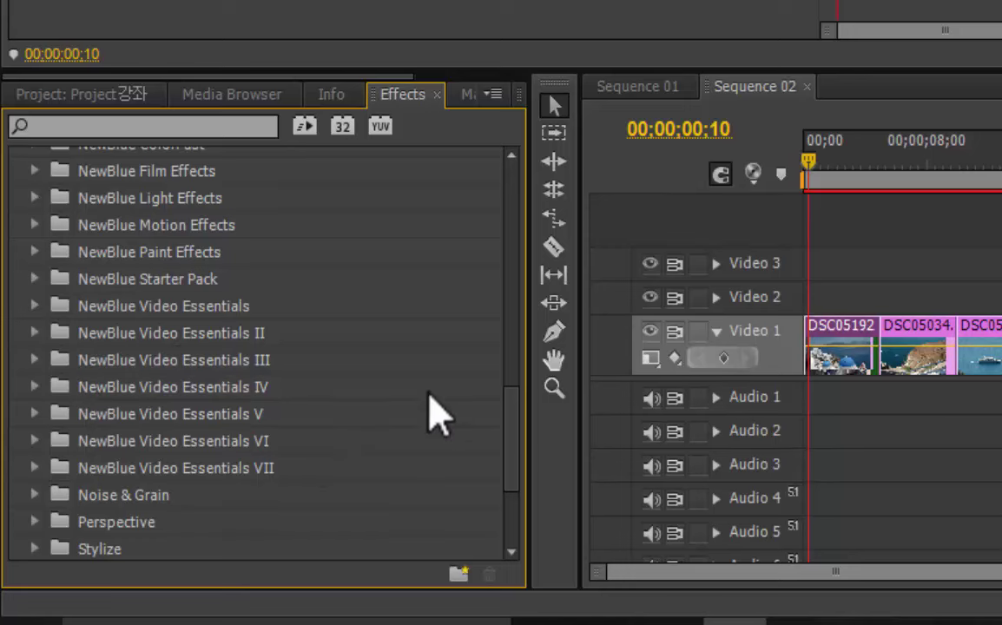
pyautogui.moveTo(510, 436); pyautogui.dragTo(526, 505)
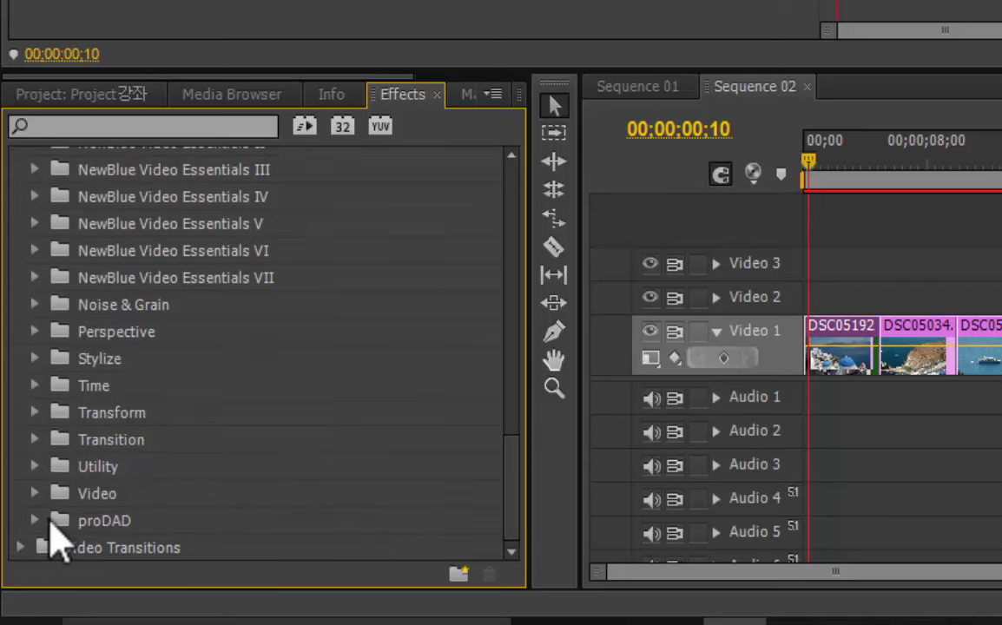
pyautogui.click(36, 521)
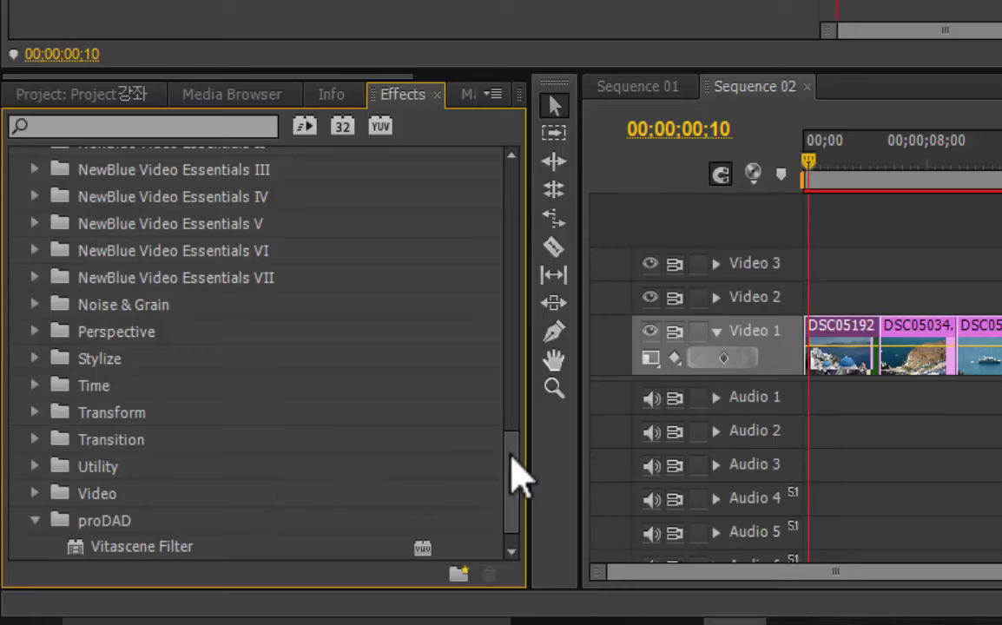
pyautogui.moveTo(512, 476); pyautogui.dragTo(523, 208)
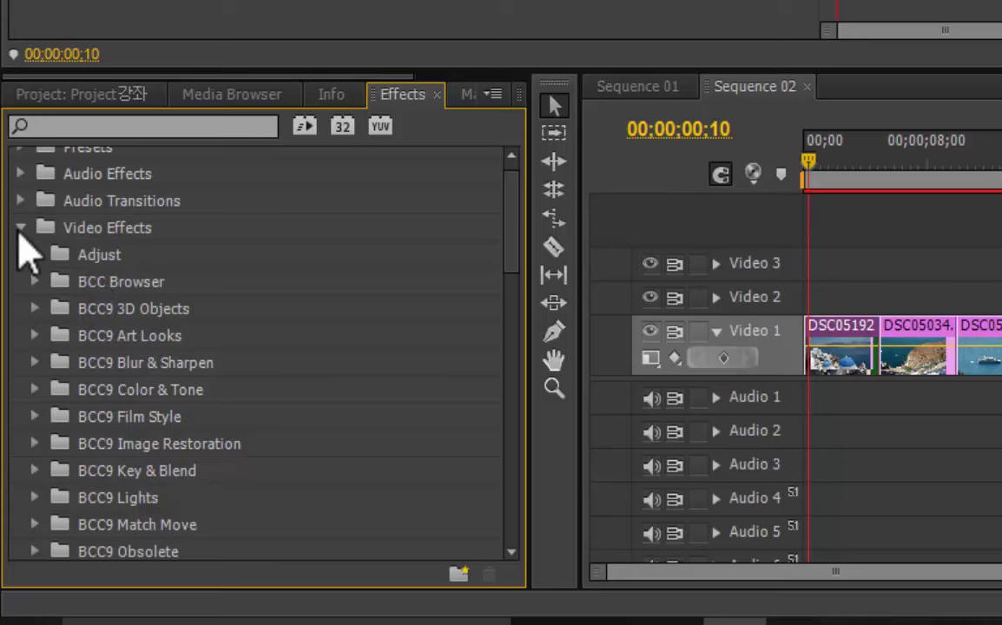
pyautogui.click(19, 229)
# Search the Effects panel for 'rip' and drop NewBlue Ripple onto clip DSC05192
pyautogui.click(109, 126)
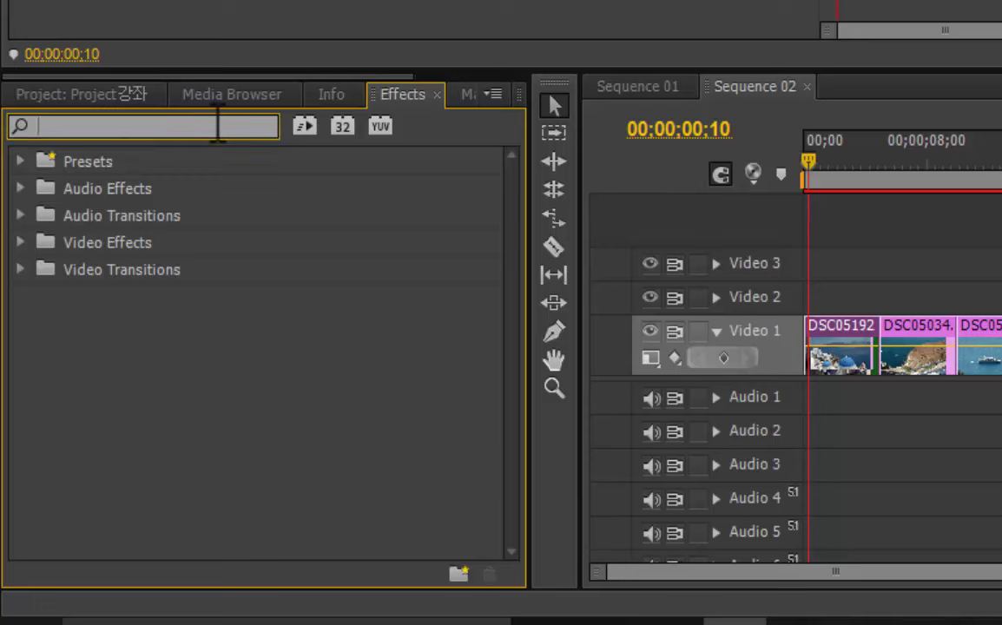
pyautogui.write('ri')
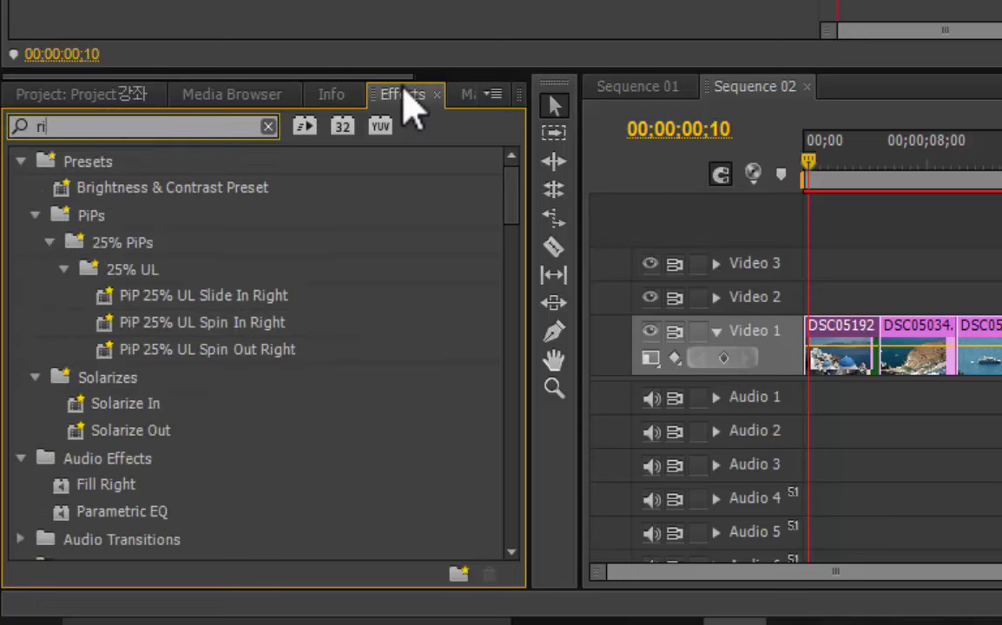
pyautogui.write('p')
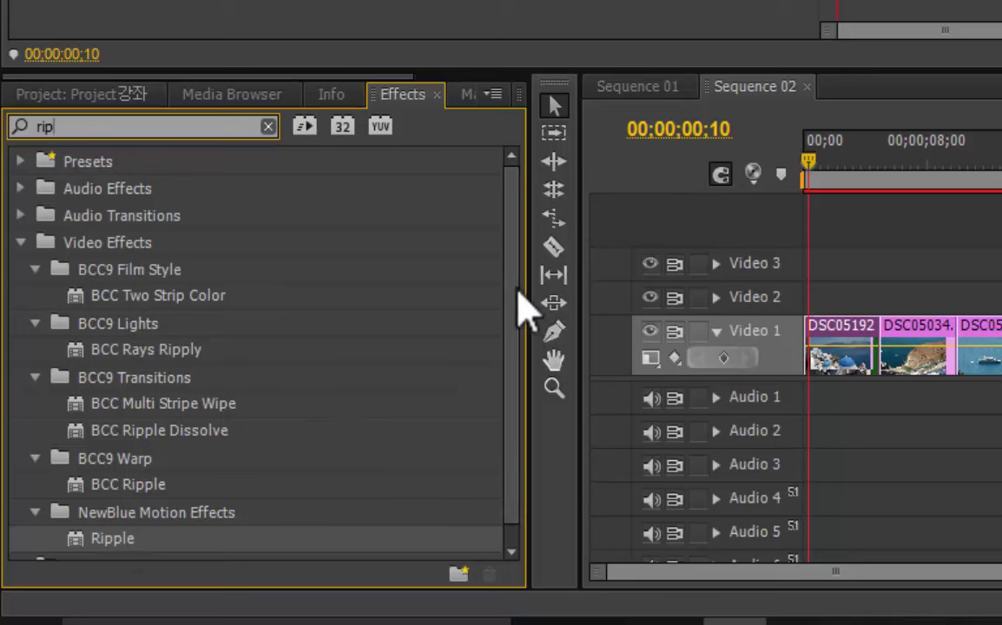
pyautogui.scroll(-1, 391, 414)
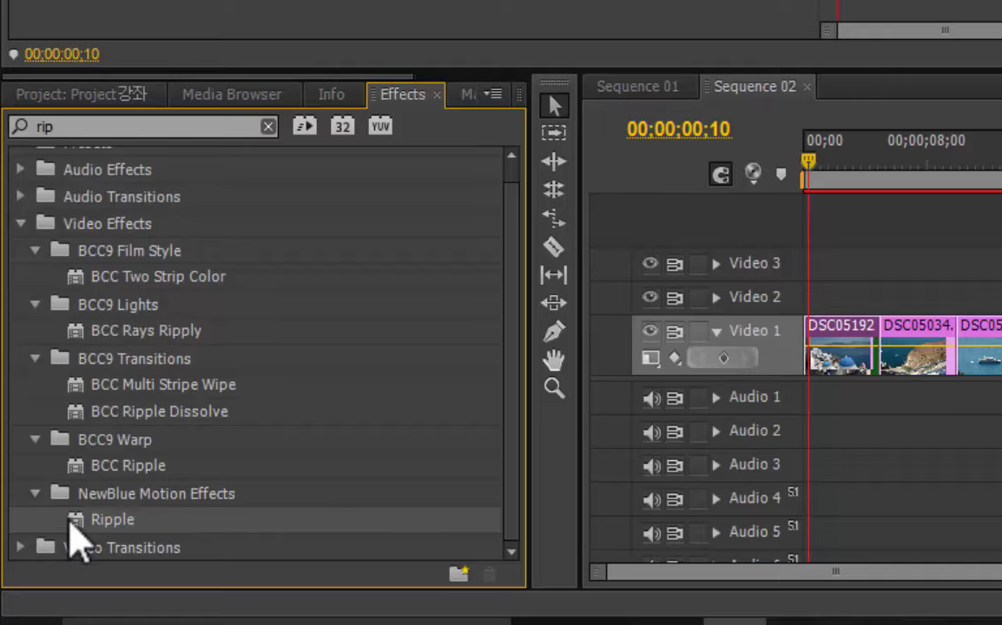
pyautogui.moveTo(77, 542); pyautogui.dragTo(383, 500)
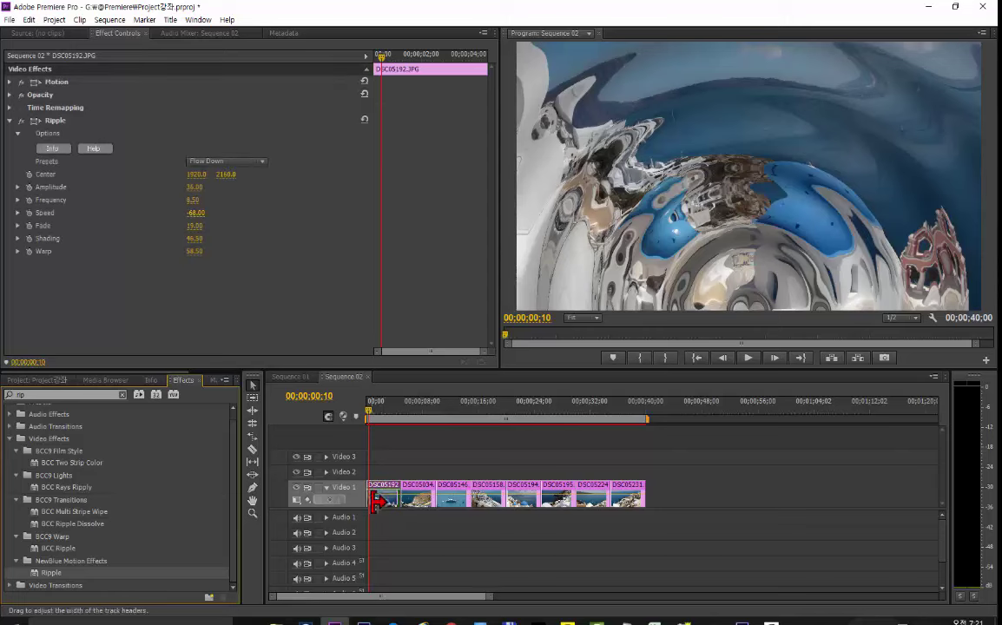
# Play DSC05192's ripple from the sequence start, then select its Ripple effect in Effect Controls
pyautogui.click(368, 420)
pyautogui.press('space')
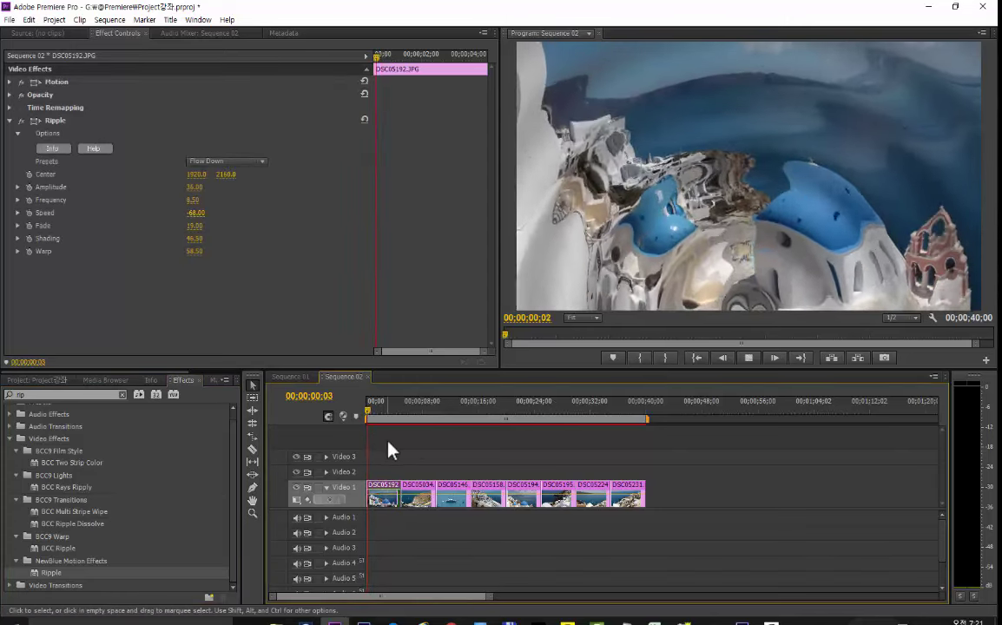
pyautogui.press('space')
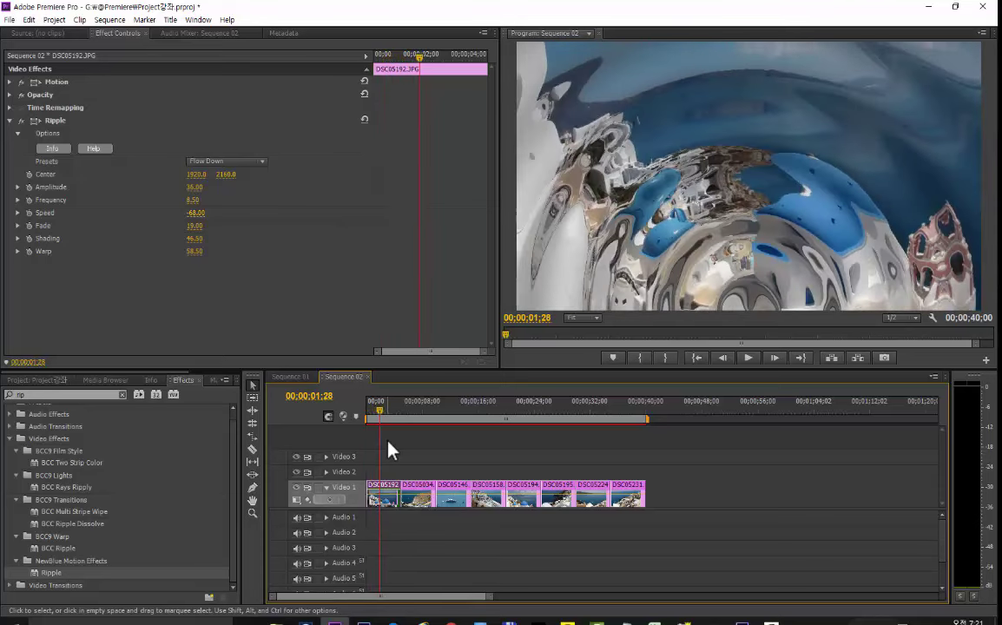
pyautogui.press('Home')
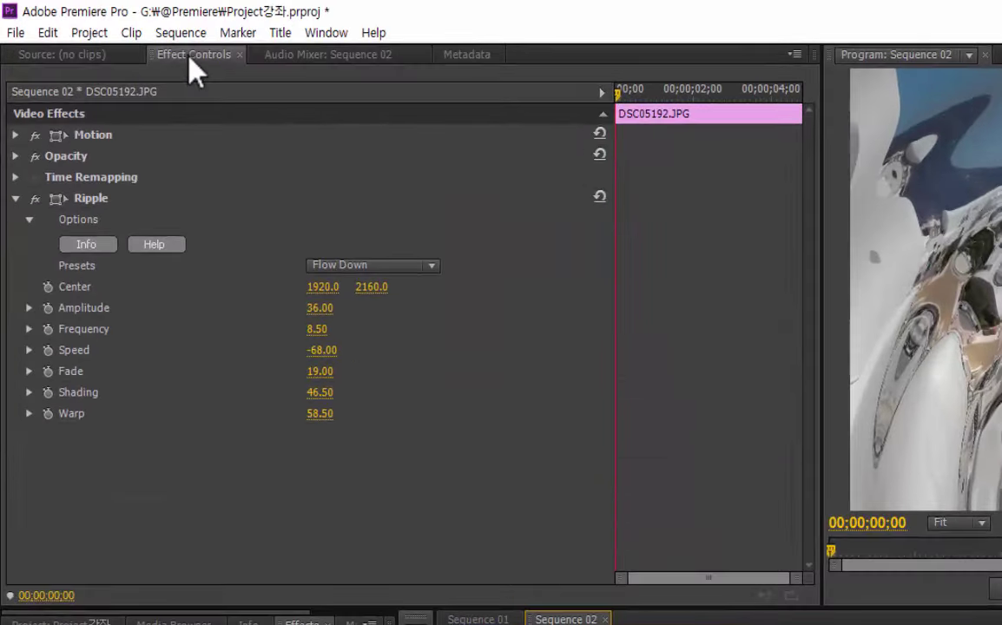
pyautogui.click(192, 59)
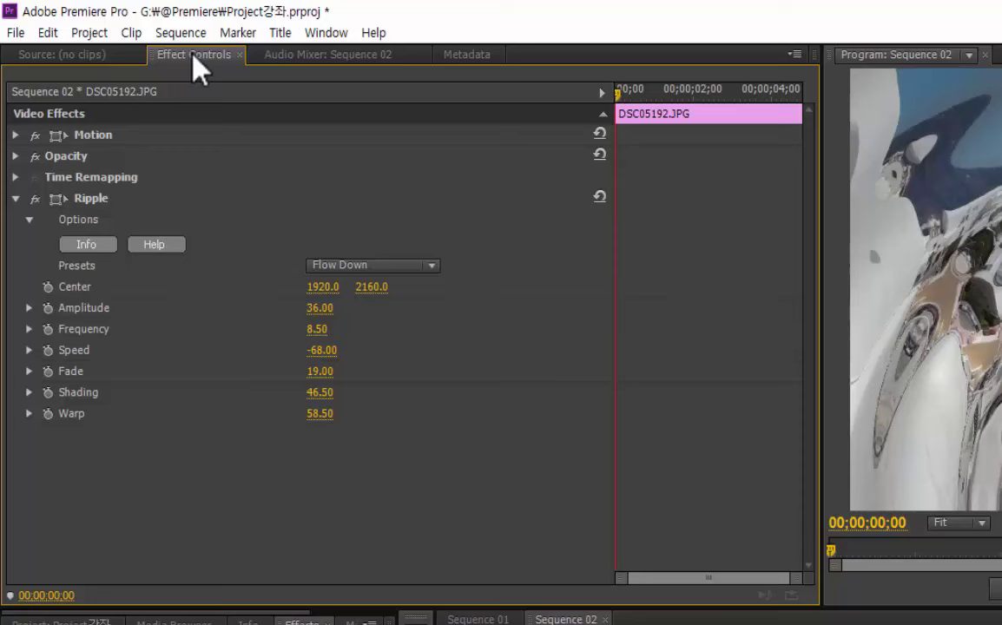
pyautogui.click(78, 199)
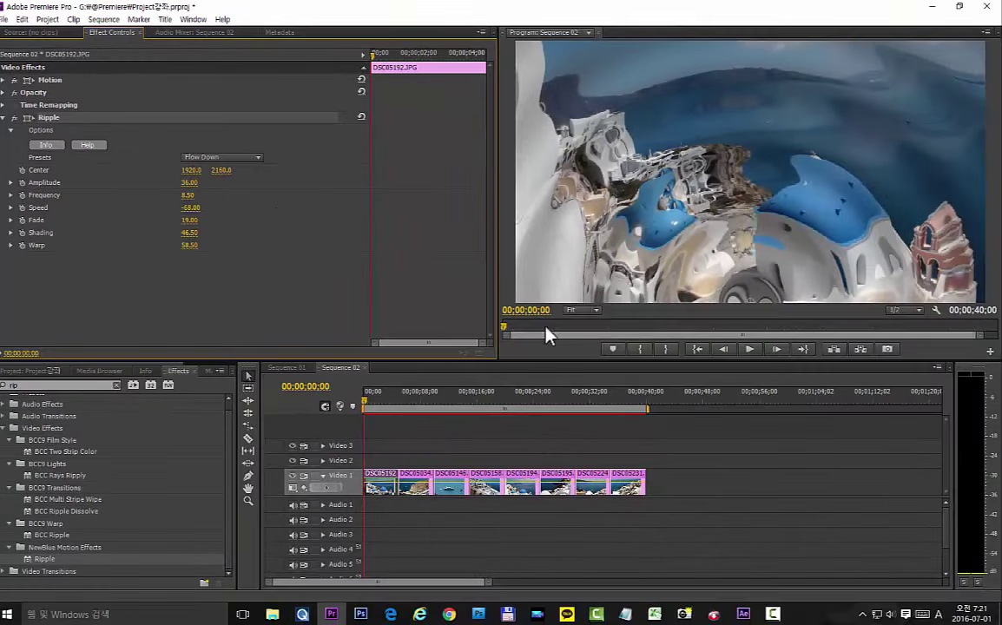
# Set the preview to 25% and drag Ripple Amplitude from 36 down to 2.65
pyautogui.click(580, 311)
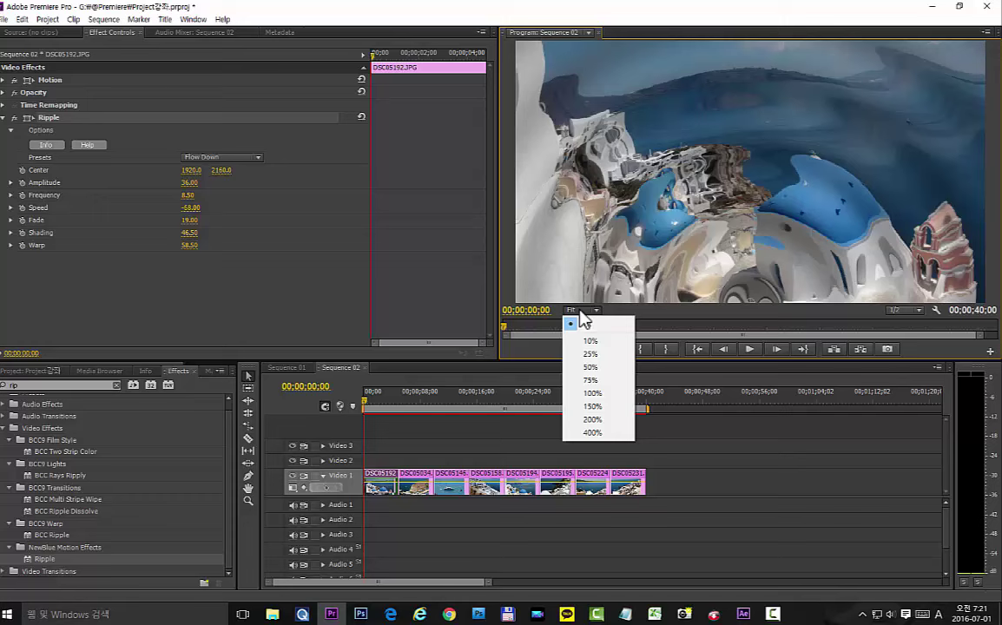
pyautogui.click(591, 353)
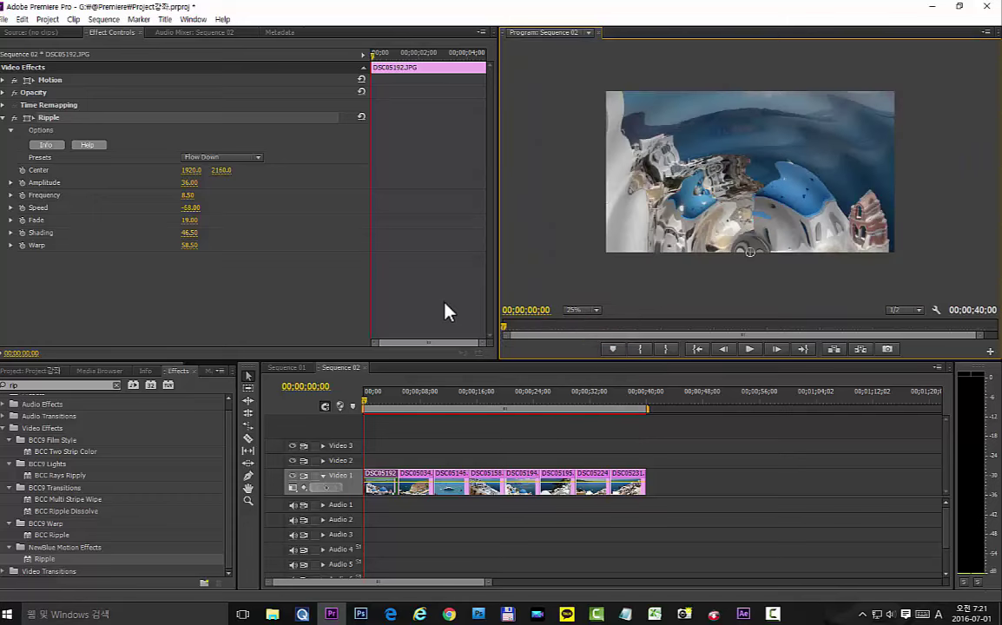
pyautogui.click(10, 183)
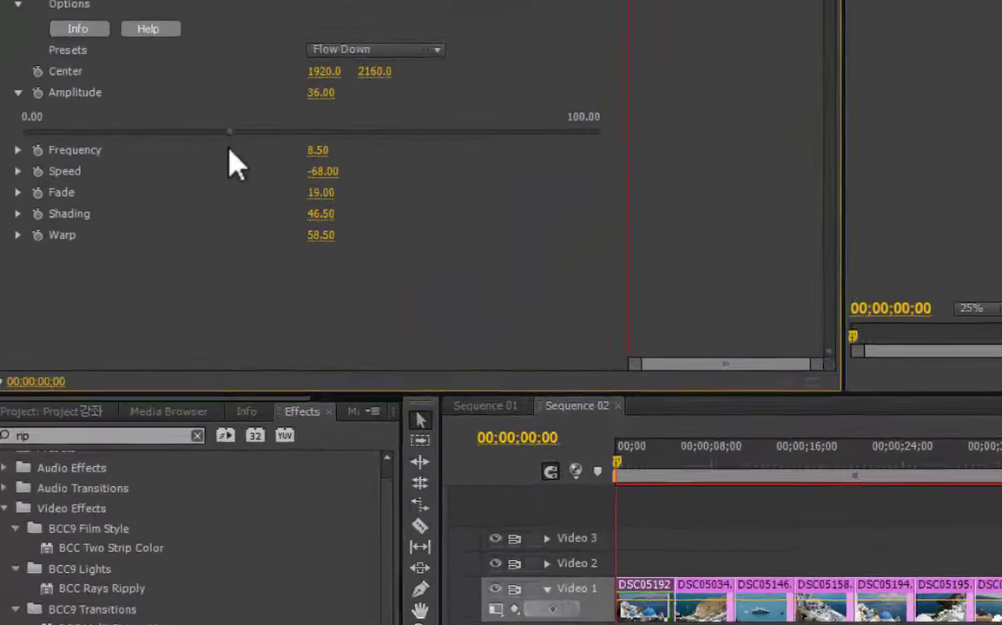
pyautogui.moveTo(258, 111); pyautogui.dragTo(45, 110)
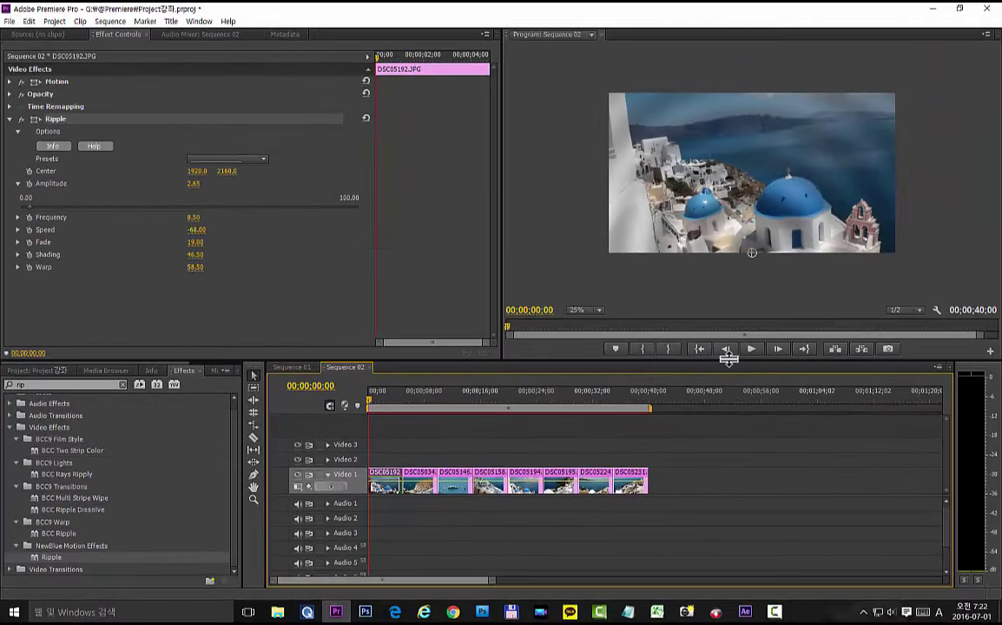
# Switch the Program monitor zoom to Fit and replay the 2.65-Amplitude ripple from 00;00;00;00
pyautogui.click(753, 353)
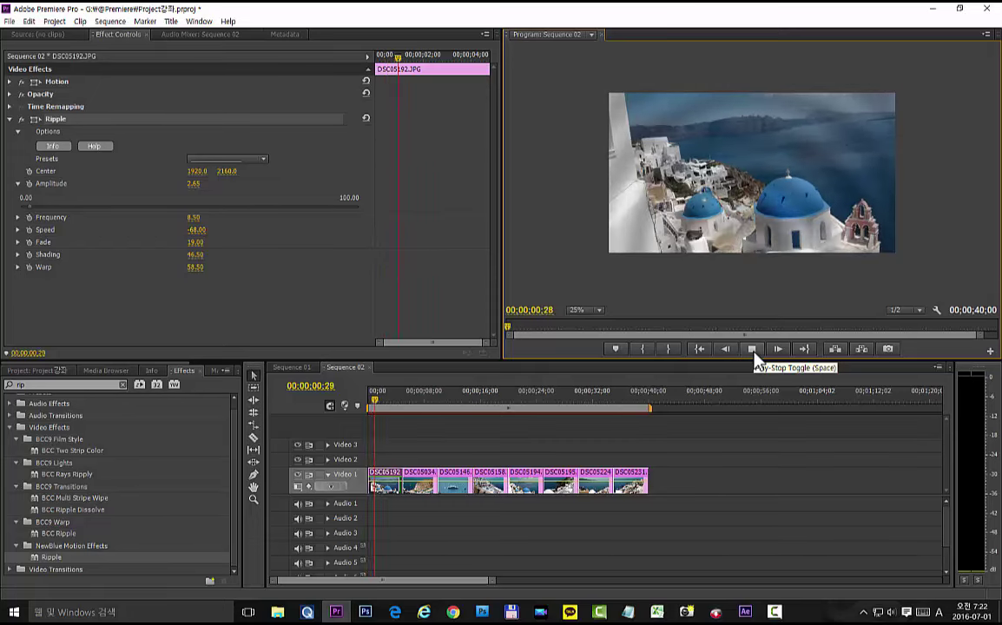
pyautogui.press('space')
pyautogui.click(586, 312)
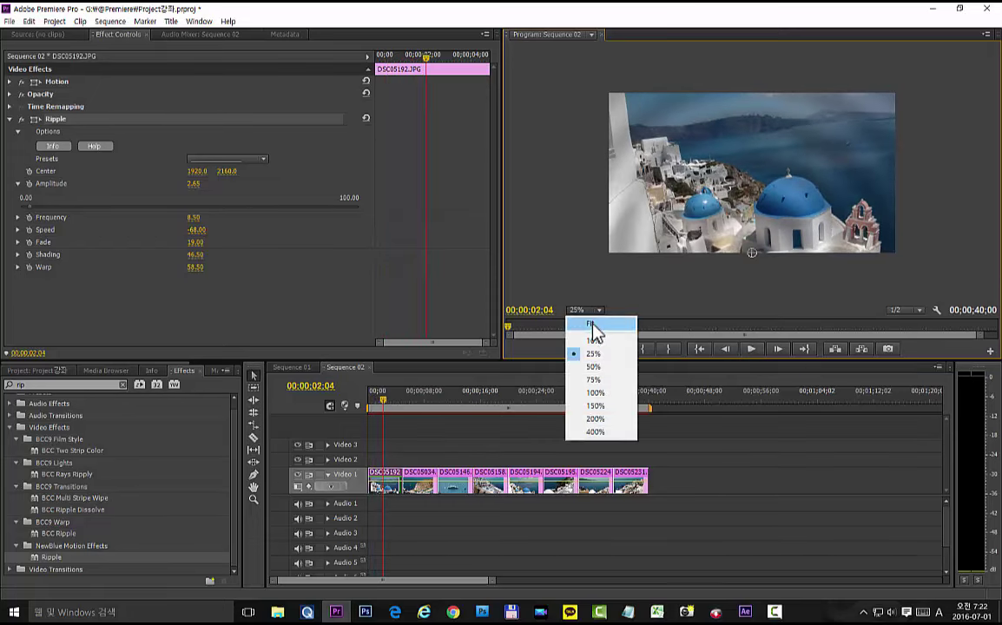
pyautogui.click(594, 330)
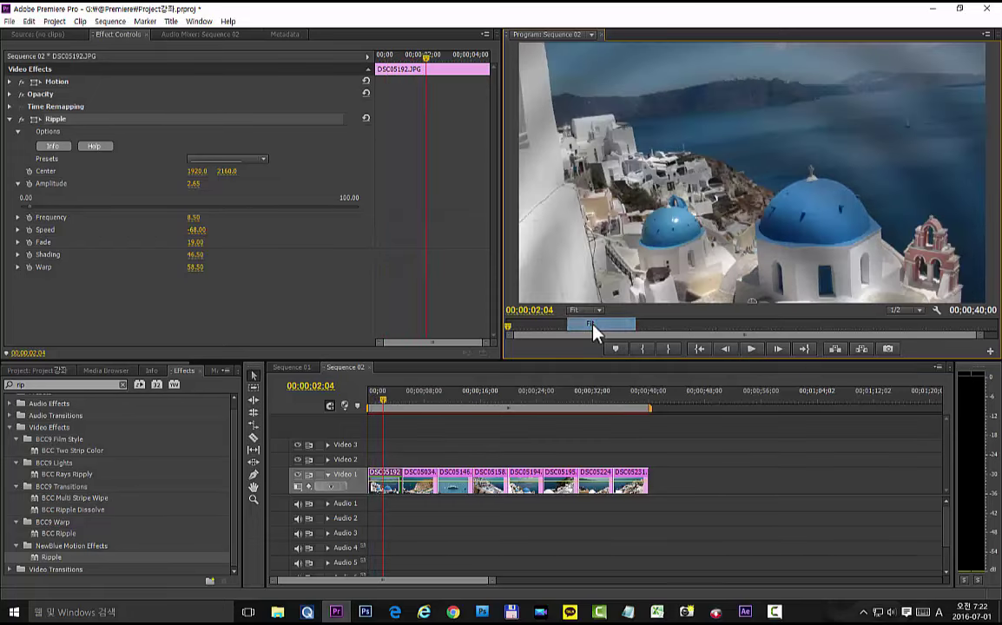
pyautogui.click(370, 393)
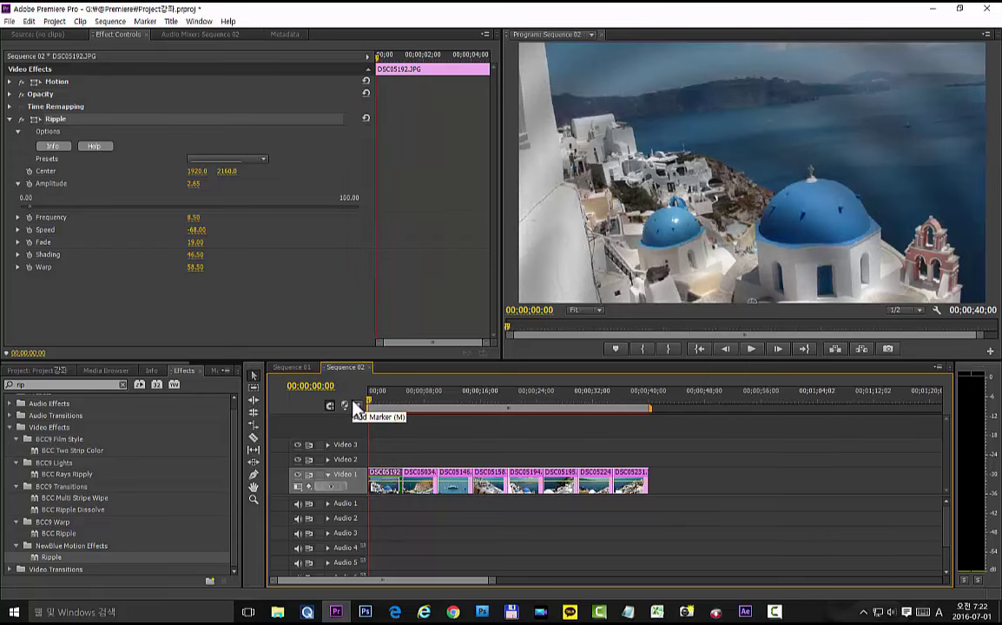
pyautogui.press('space')
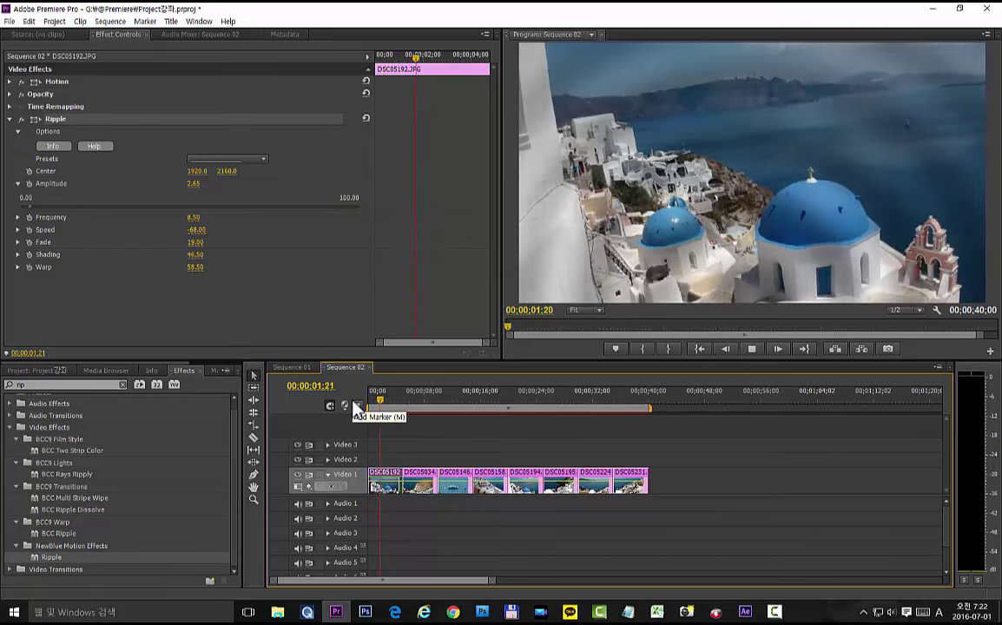
pyautogui.press('space')
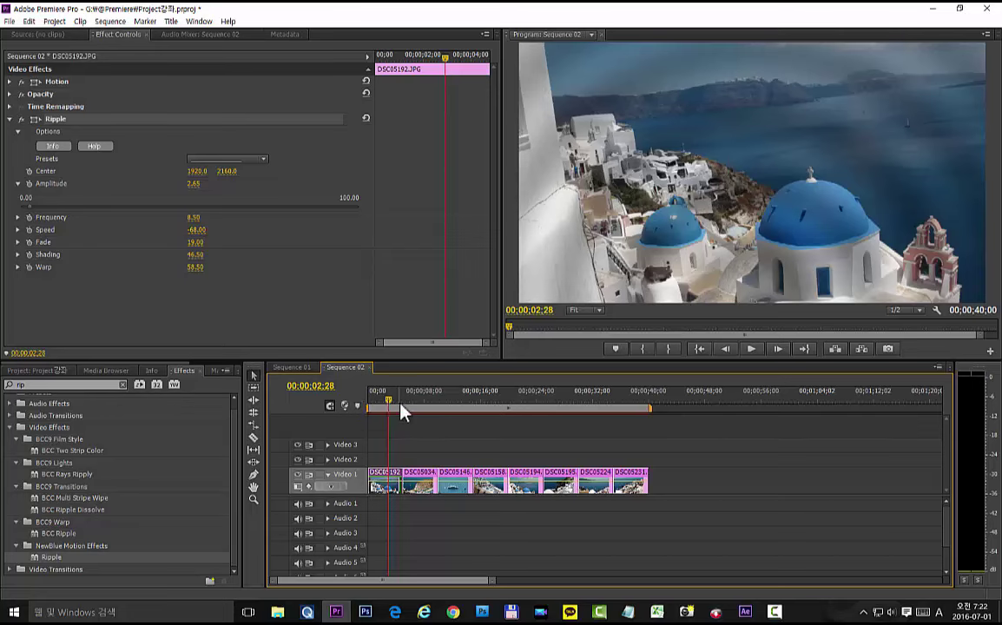
pyautogui.click(370, 403)
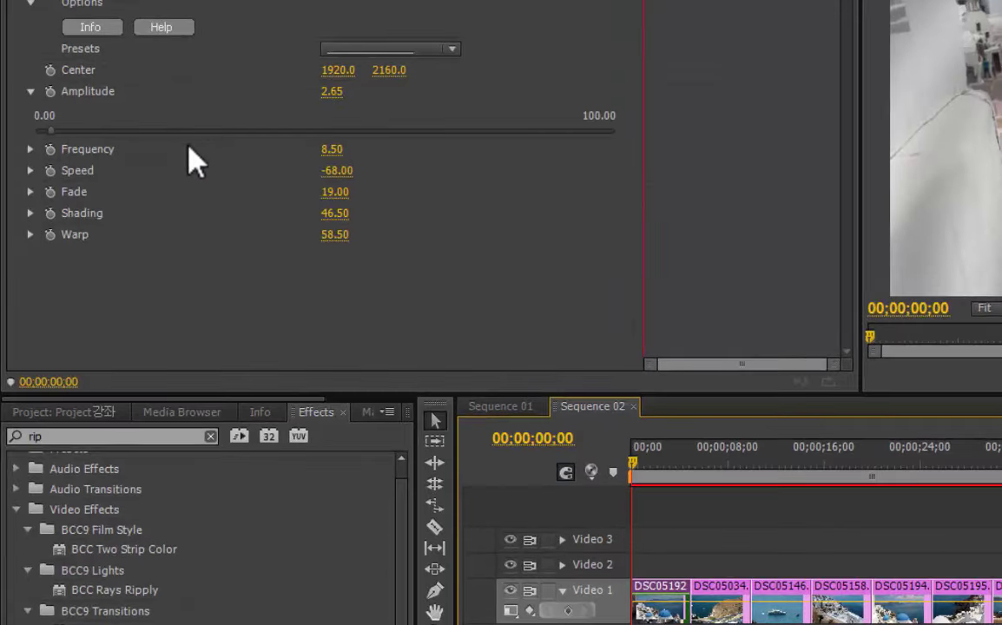
# Enter 2 as the Ripple Amplitude and play the sequence to check it
pyautogui.click(342, 91)
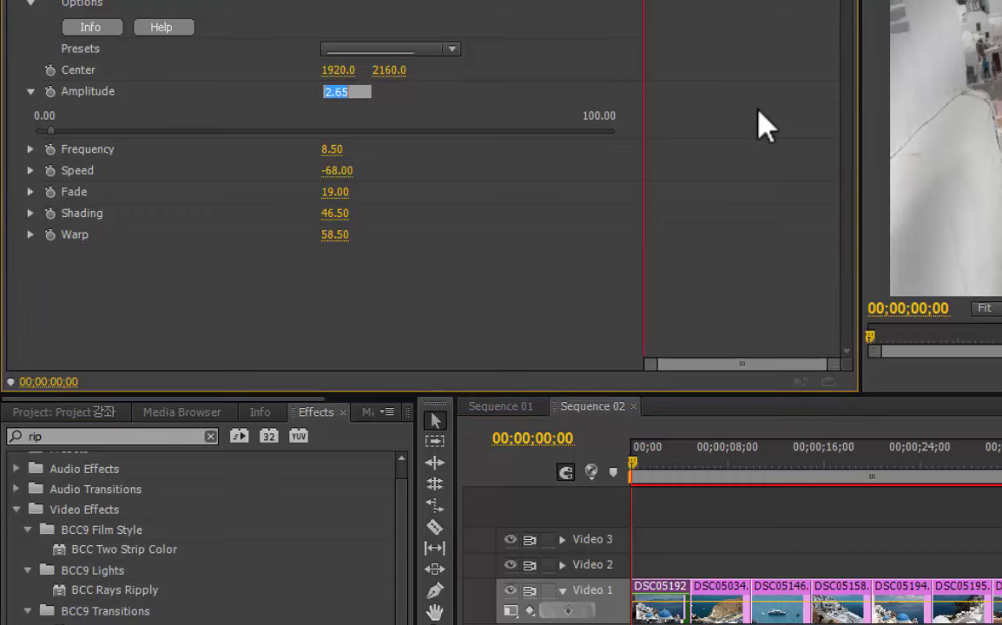
pyautogui.write('2')
pyautogui.press('Return')
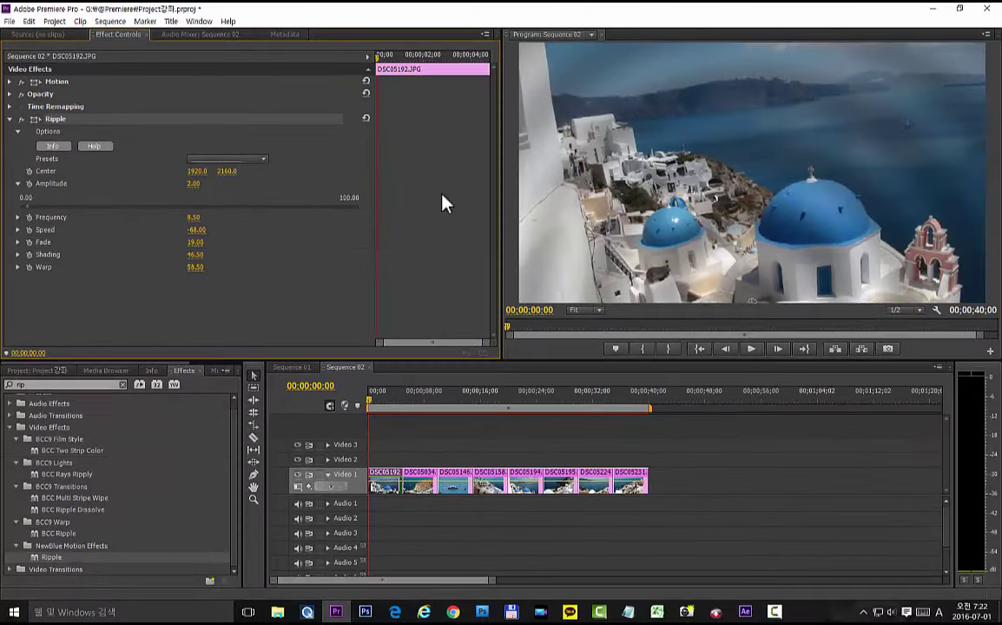
pyautogui.click(372, 408)
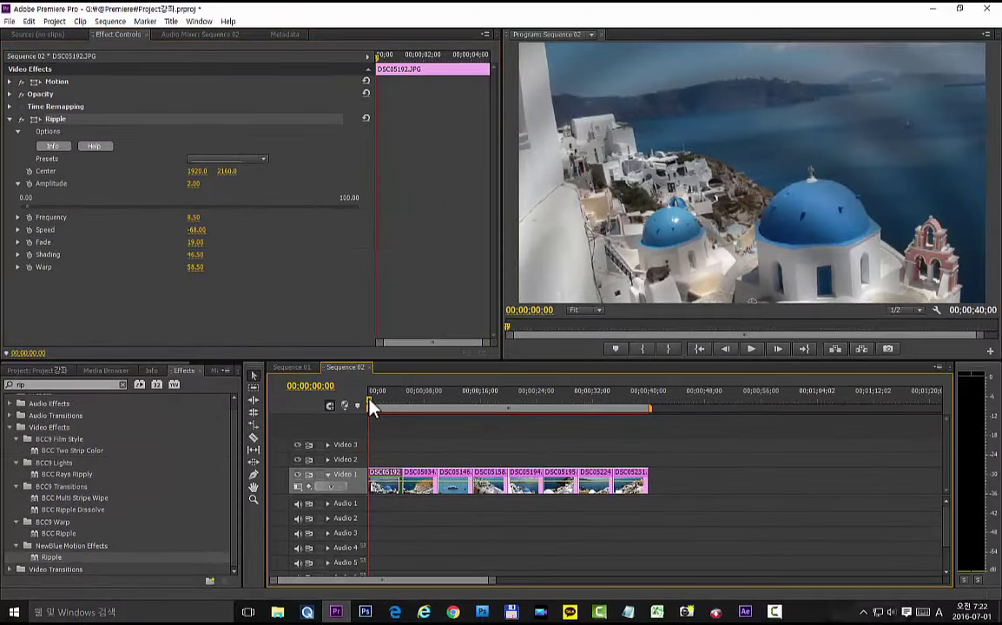
pyautogui.press('space')
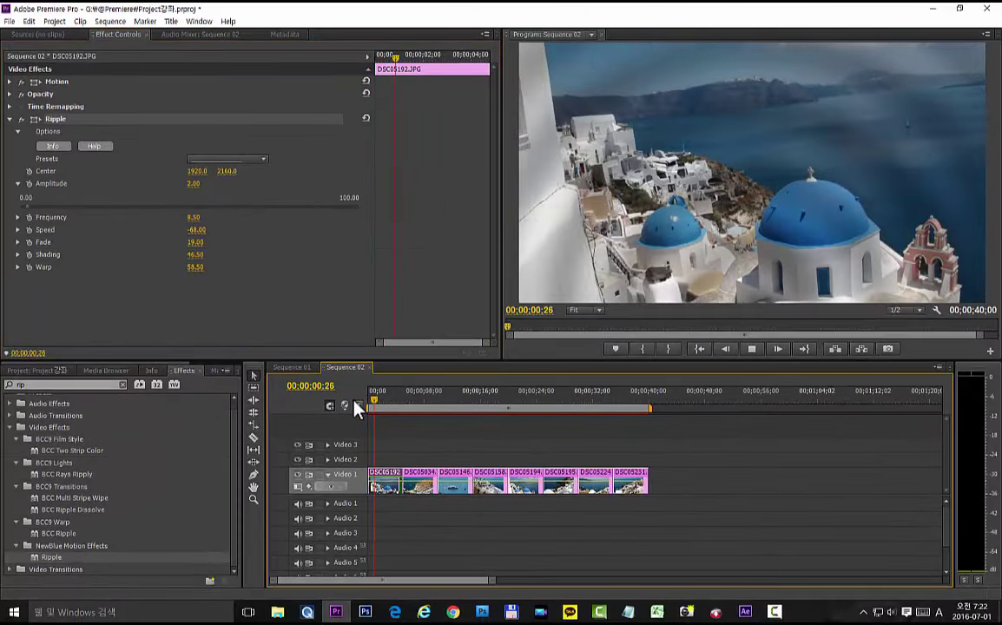
pyautogui.press('space')
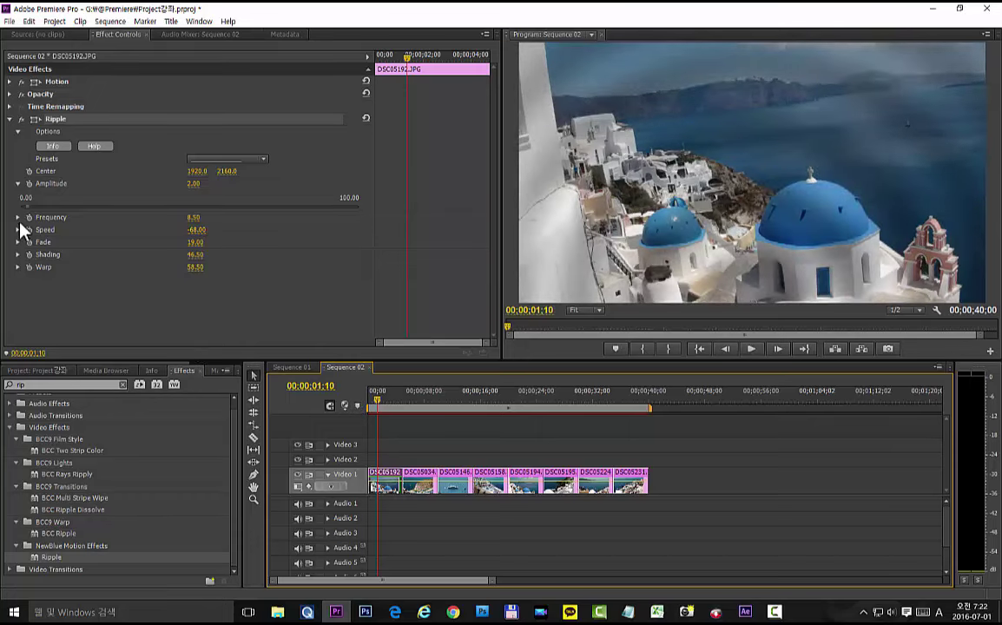
# Lower the Ripple Frequency to 4.00 and replay the sequence from the start
pyautogui.click(17, 217)
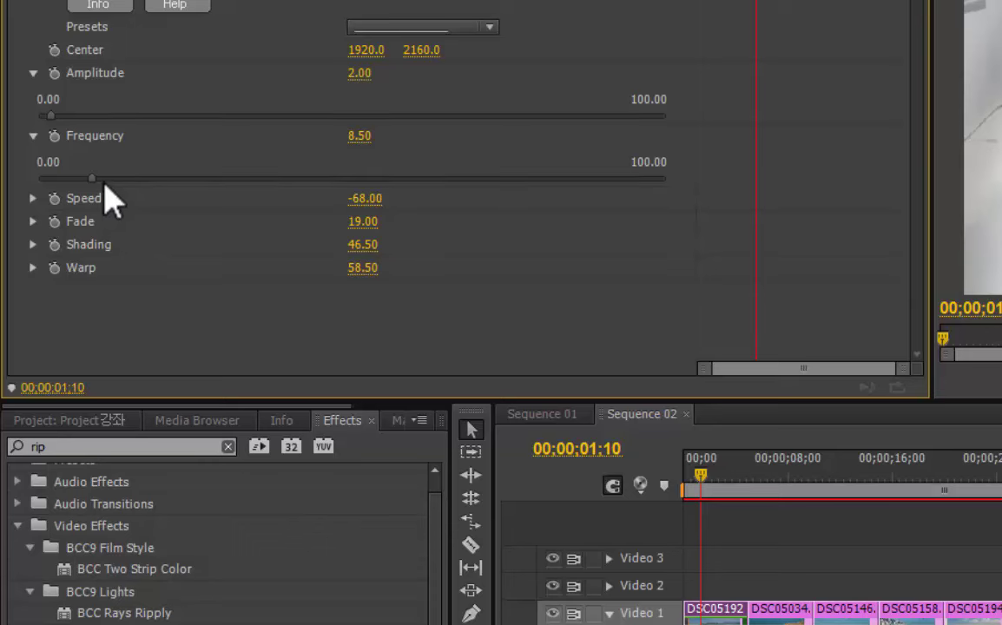
pyautogui.click(94, 179)
pyautogui.moveTo(87, 178); pyautogui.dragTo(66, 185)
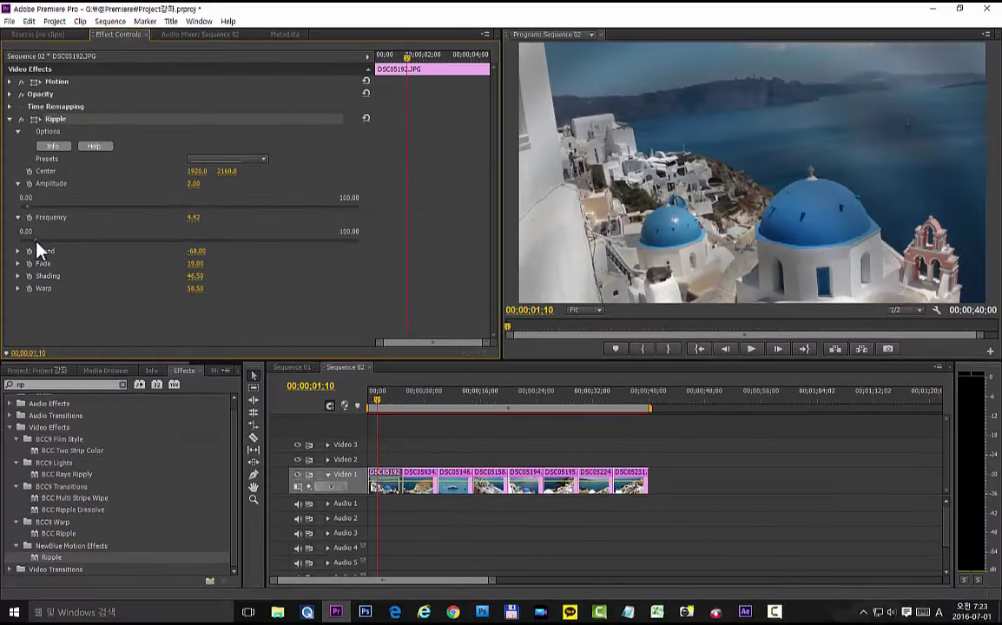
pyautogui.click(192, 218)
pyautogui.write('4')
pyautogui.press('Return')
pyautogui.click(371, 404)
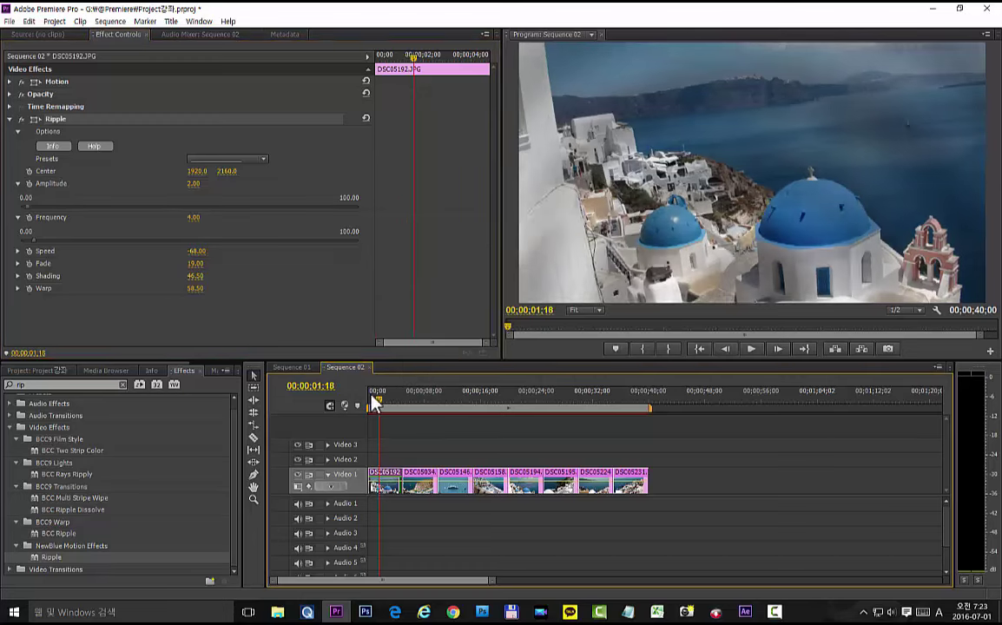
pyautogui.press('space')
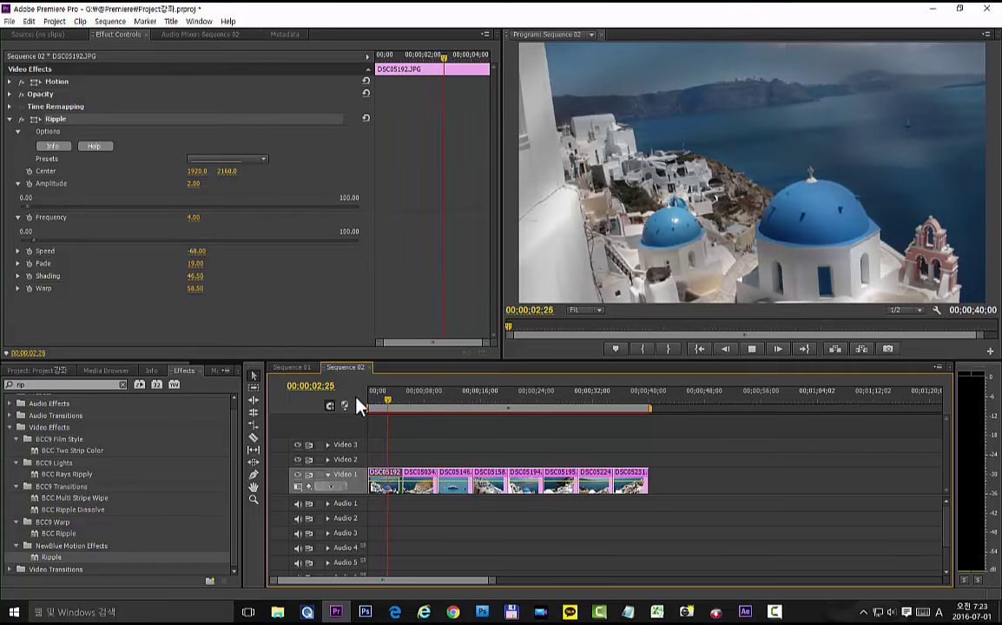
# Try a higher Ripple Speed, then settle on -67.43, previewing the sequence each time
pyautogui.press('space')
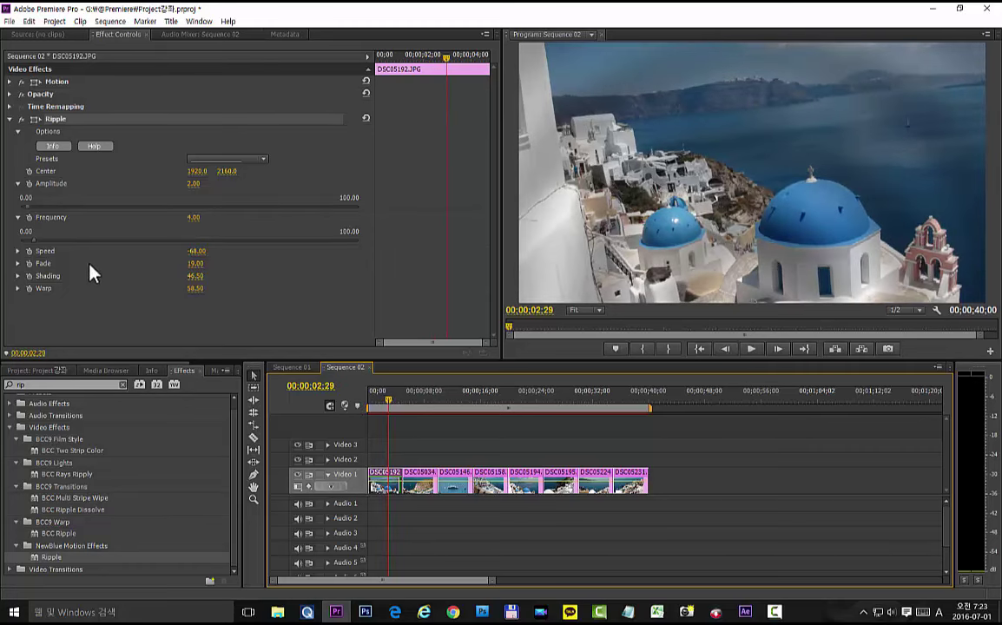
pyautogui.click(18, 251)
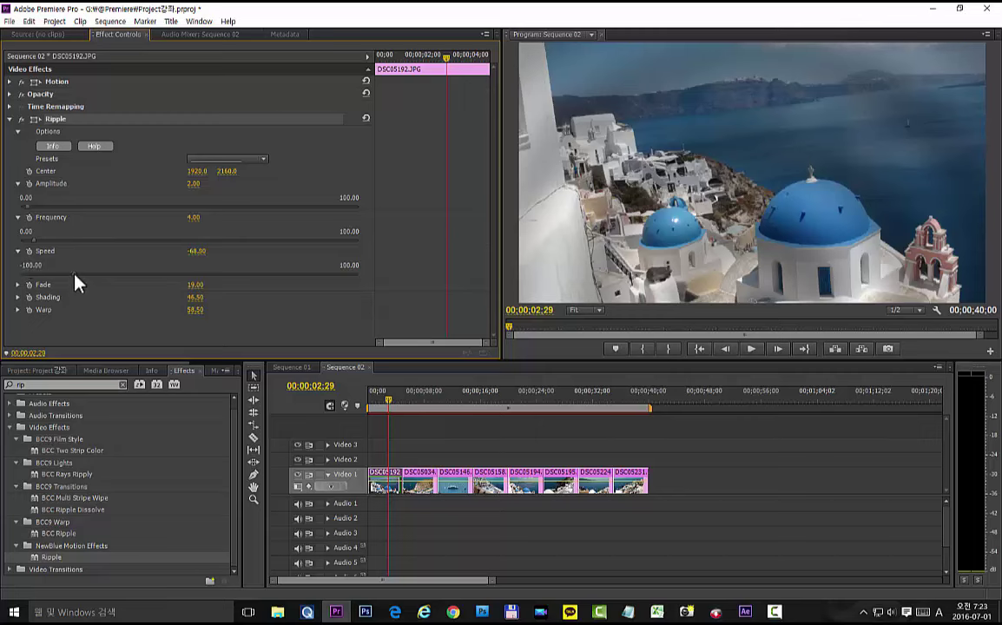
pyautogui.moveTo(76, 276); pyautogui.dragTo(277, 293)
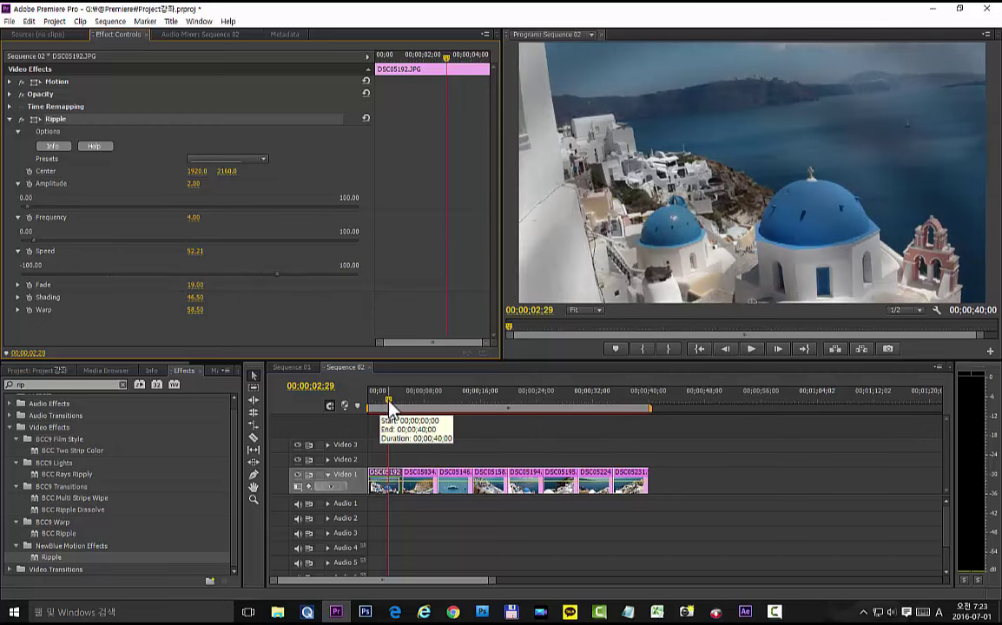
pyautogui.press('Home')
pyautogui.press('space')
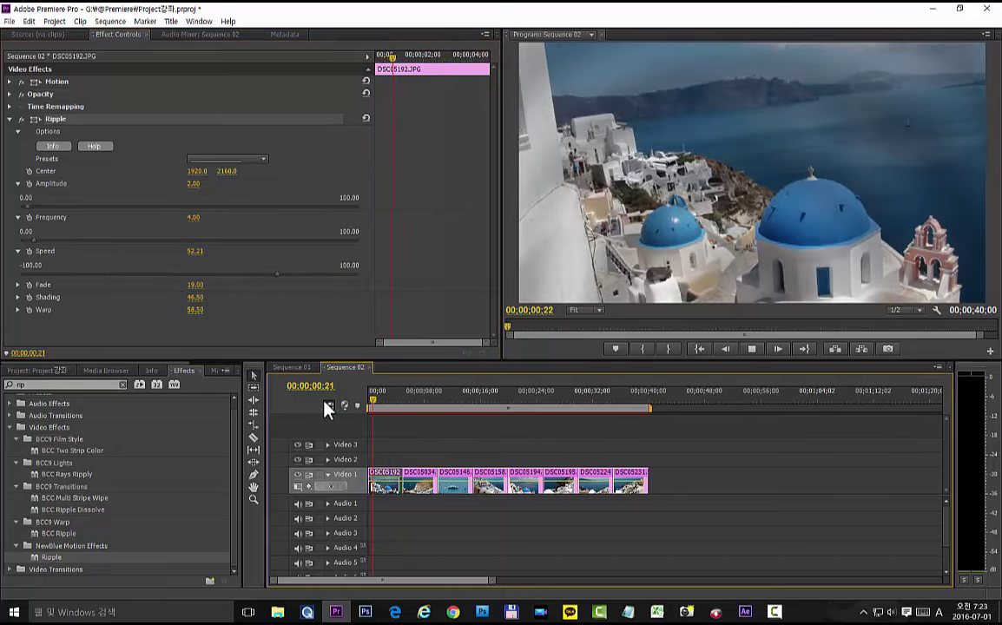
pyautogui.click(381, 400)
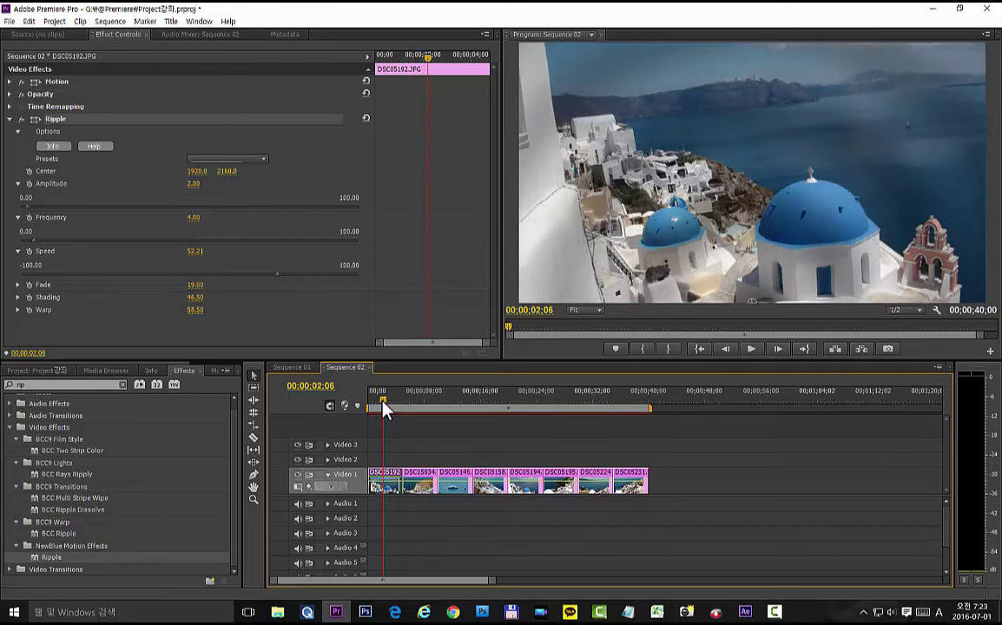
pyautogui.moveTo(383, 399); pyautogui.dragTo(344, 403)
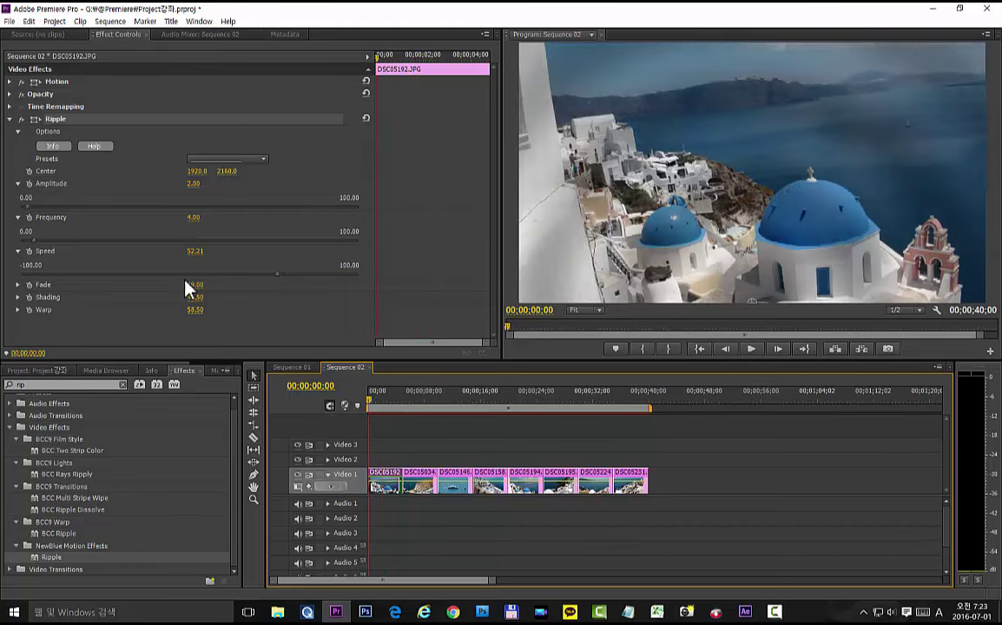
pyautogui.moveTo(282, 271); pyautogui.dragTo(76, 273)
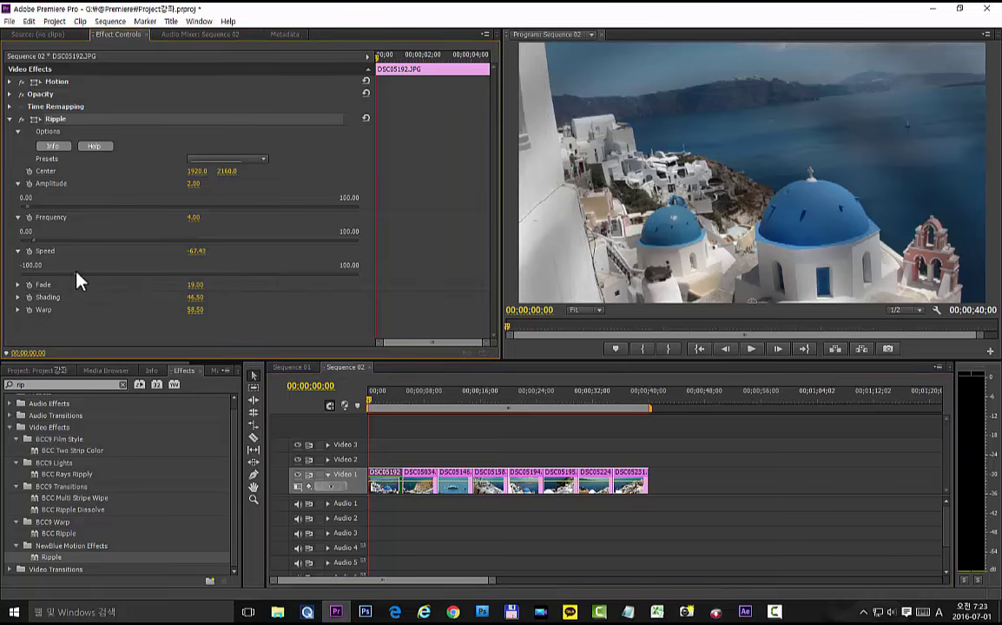
pyautogui.press('space')
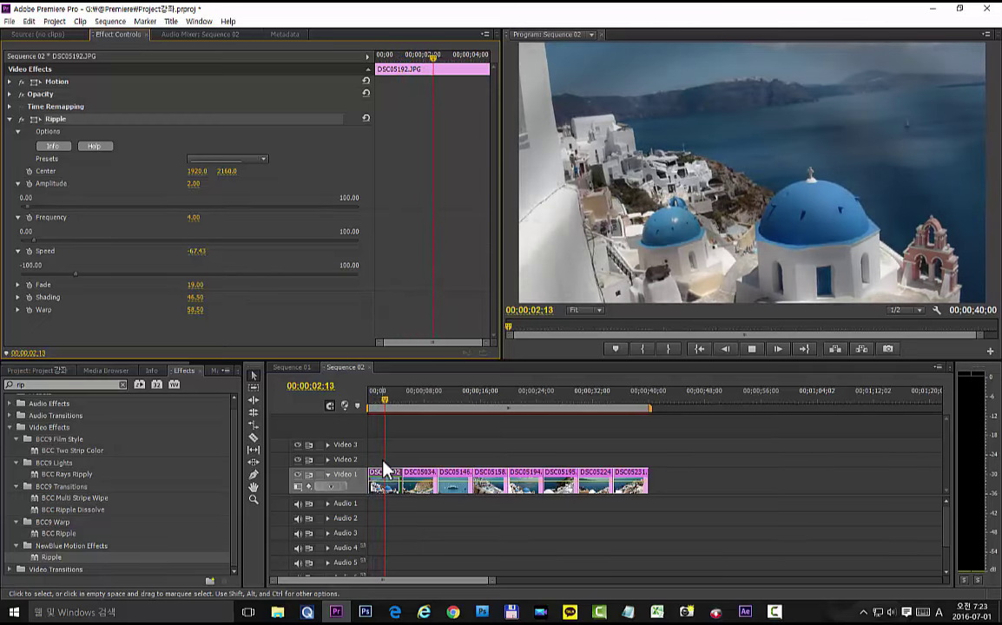
pyautogui.press('space')
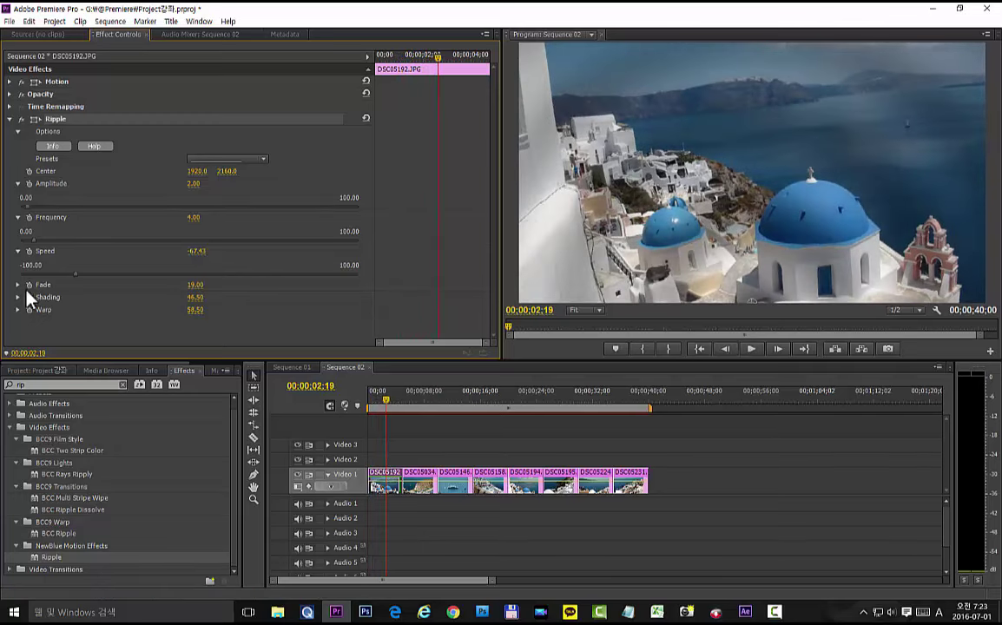
# Set Ripple Fade to 17.17 and Shading to 20.71, then play from the sequence start
pyautogui.click(17, 285)
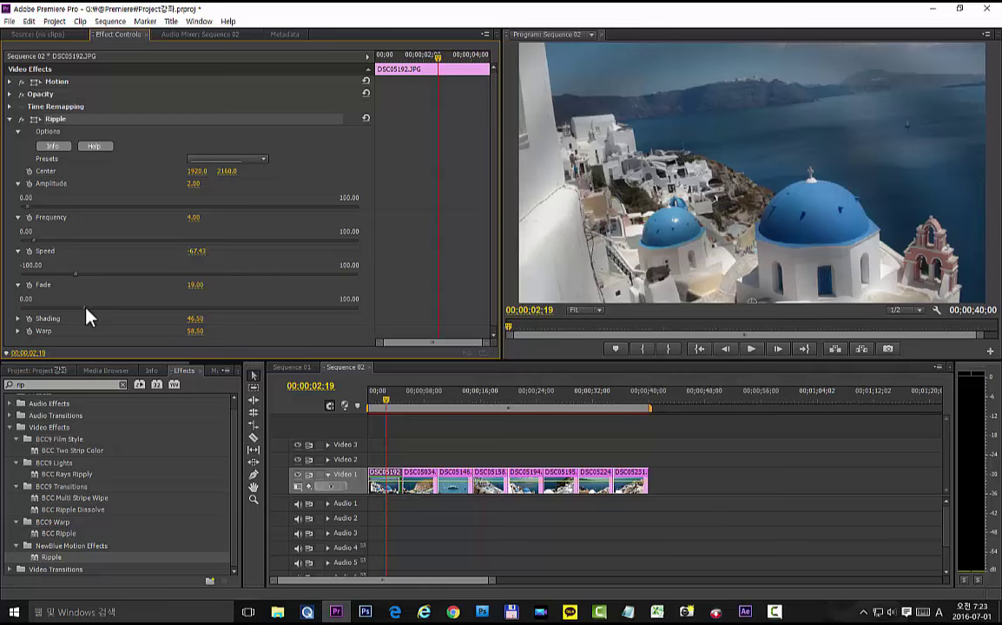
pyautogui.moveTo(85, 308); pyautogui.dragTo(79, 313)
pyautogui.scroll(-1, 488, 196)
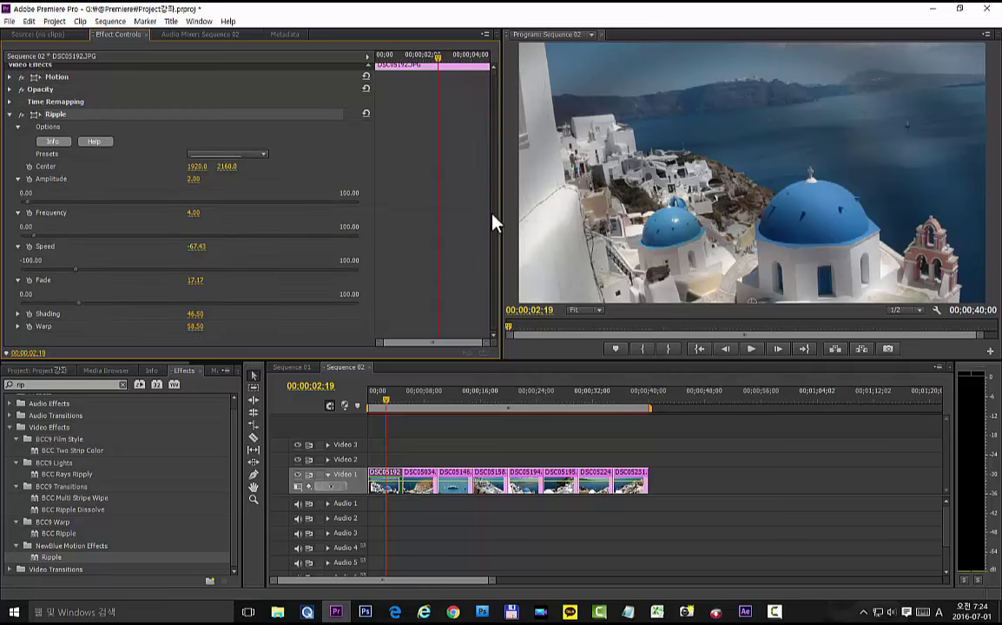
pyautogui.click(18, 314)
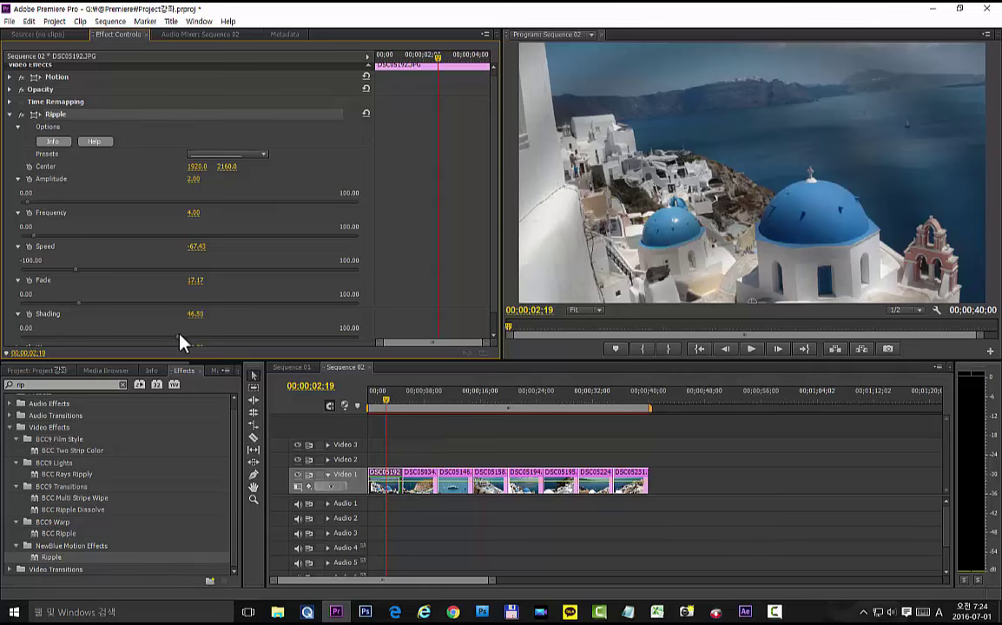
pyautogui.moveTo(147, 338); pyautogui.dragTo(94, 338)
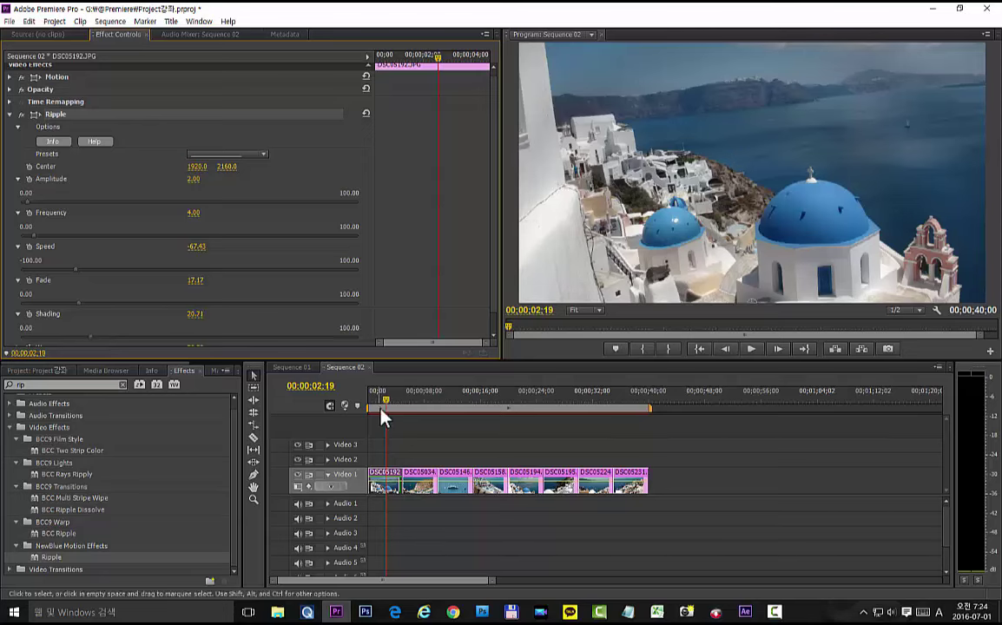
pyautogui.moveTo(386, 401); pyautogui.dragTo(330, 406)
pyautogui.press('space')
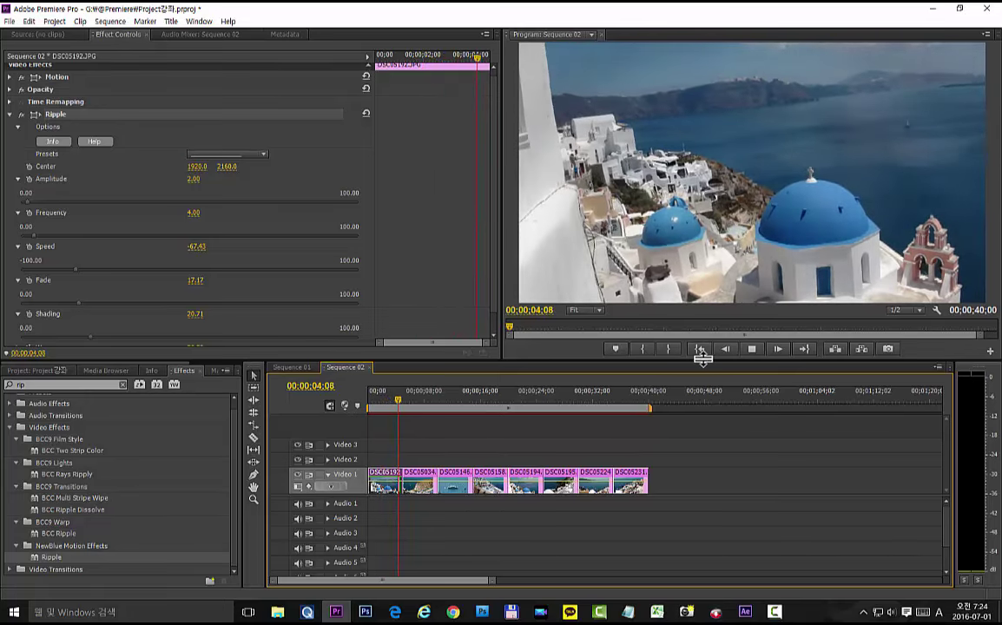
# Replay DSC05192's tuned ripple from the sequence start several times
pyautogui.press('space')
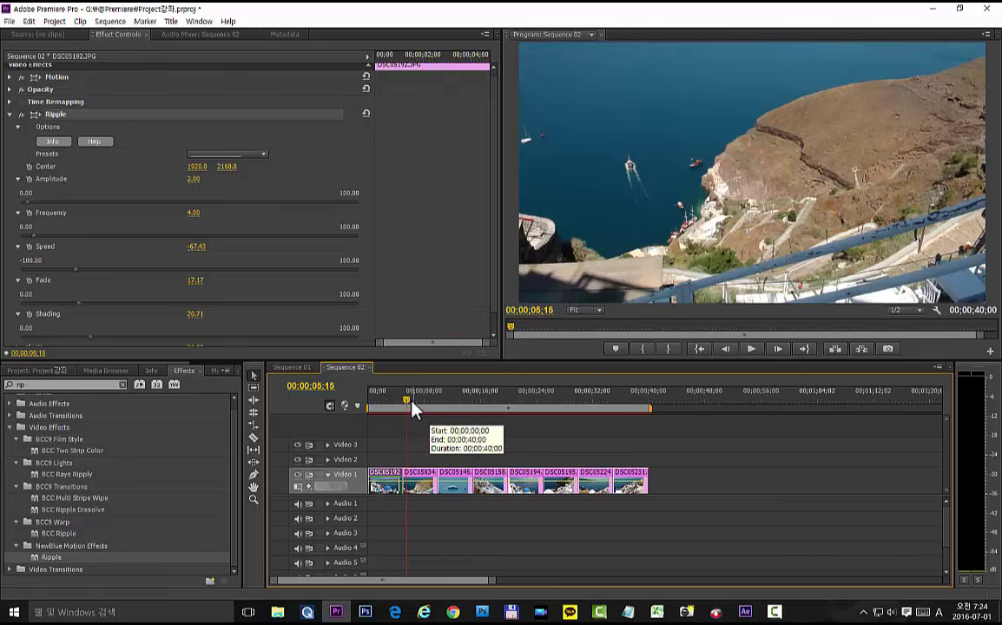
pyautogui.press('Home')
pyautogui.press('space')
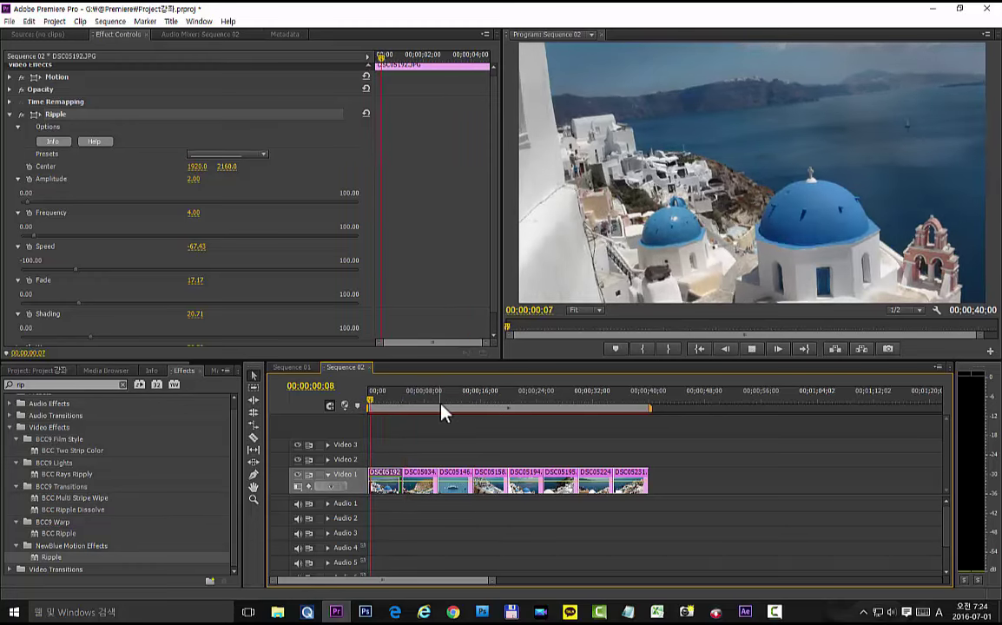
pyautogui.press('space')
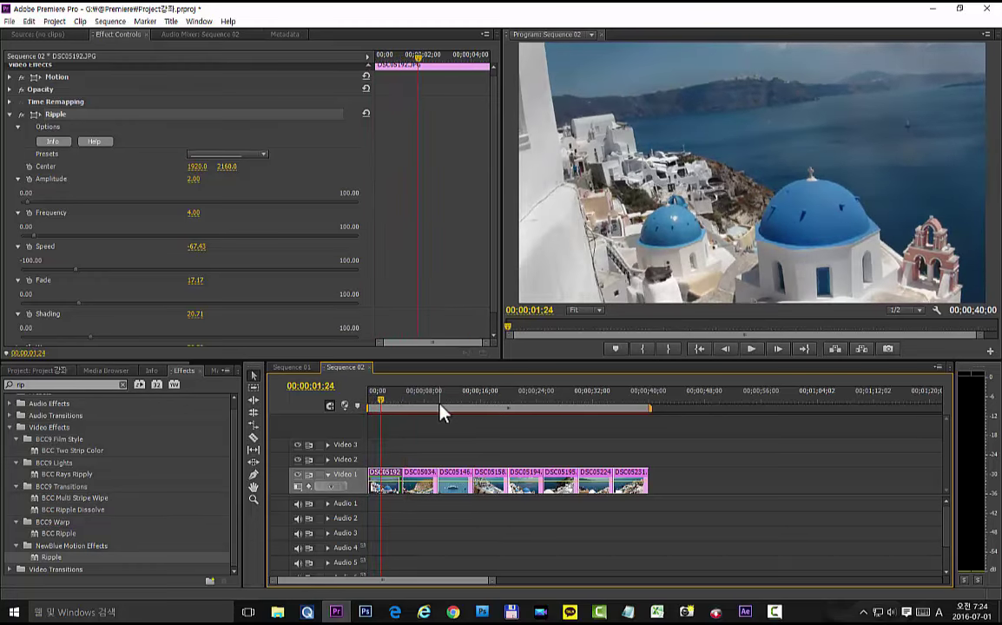
pyautogui.click(366, 402)
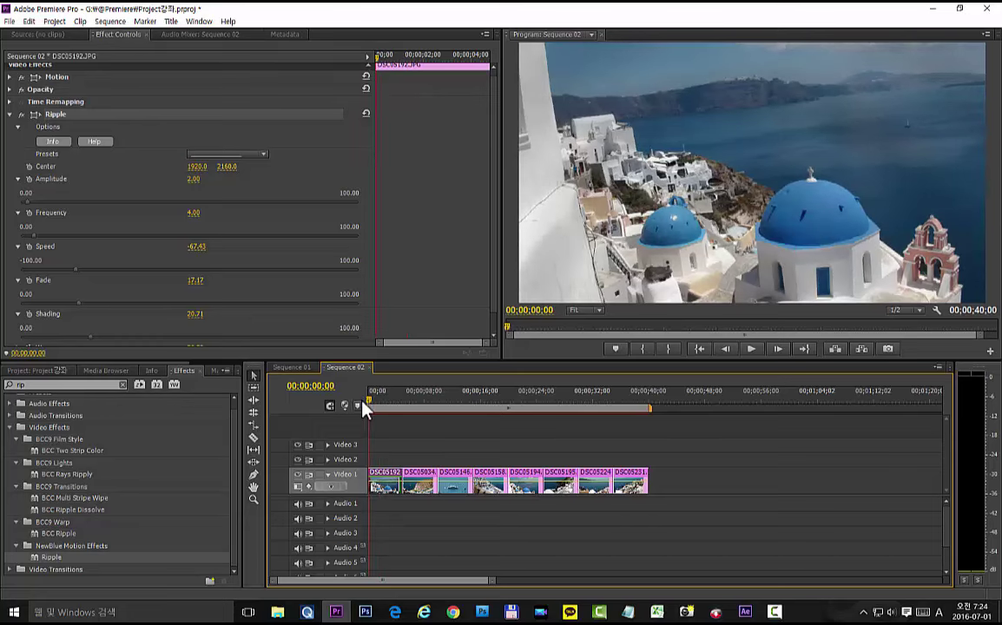
pyautogui.press('space')
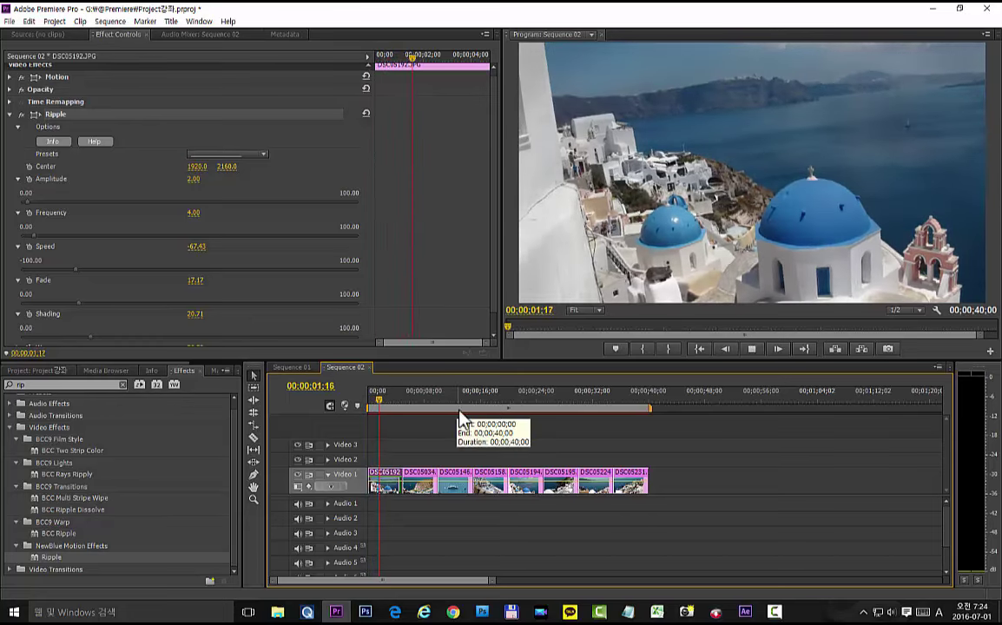
pyautogui.press('space')
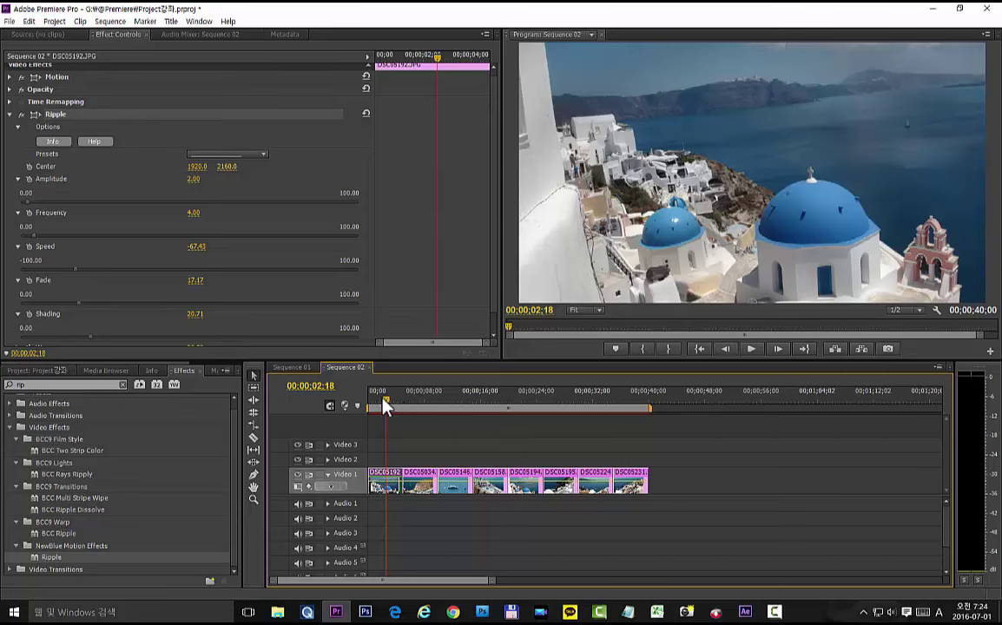
pyautogui.moveTo(386, 401); pyautogui.dragTo(367, 401)
pyautogui.press('space')
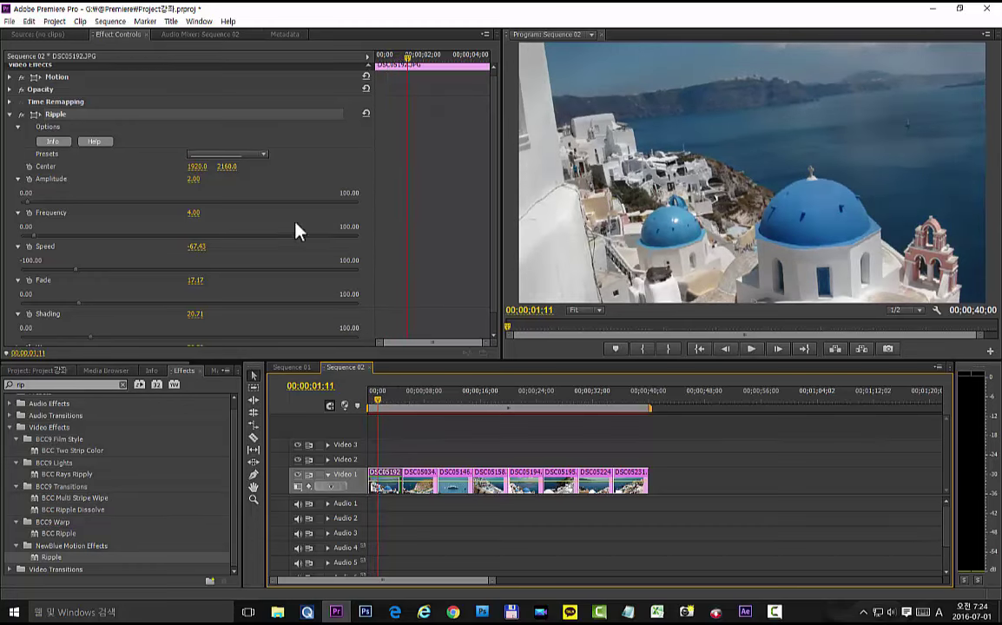
# Shrink the preview to 25%, select DSC05192's Motion properties, and return to the sequence start
pyautogui.click(577, 311)
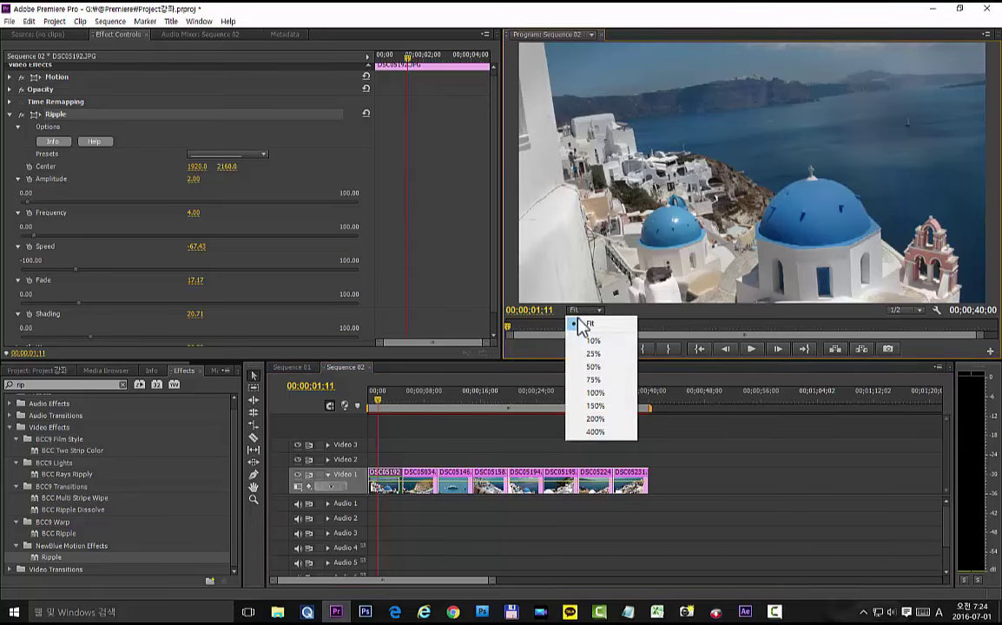
pyautogui.click(595, 355)
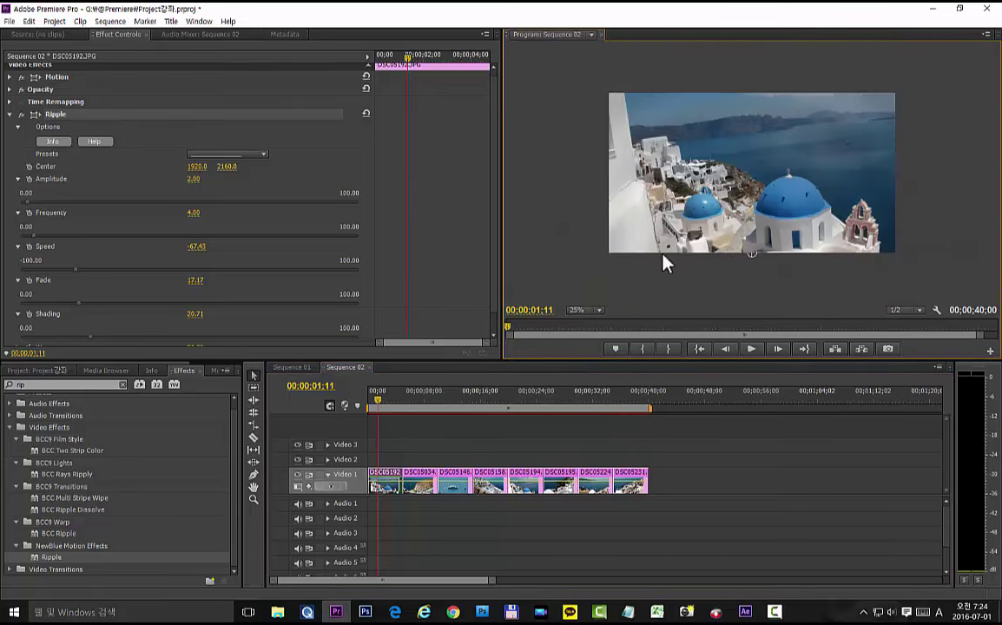
pyautogui.click(10, 77)
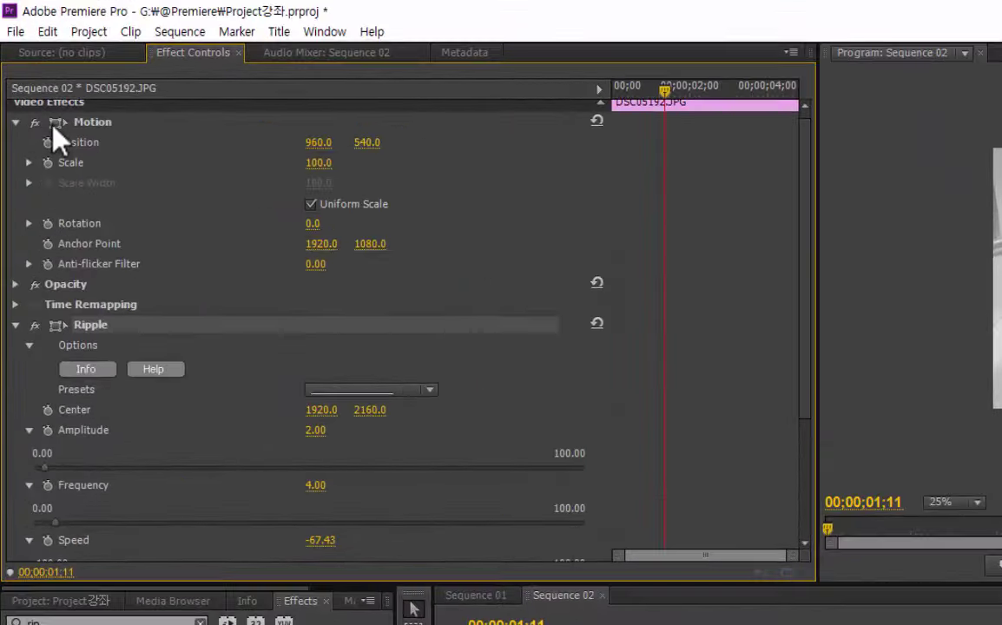
pyautogui.click(31, 78)
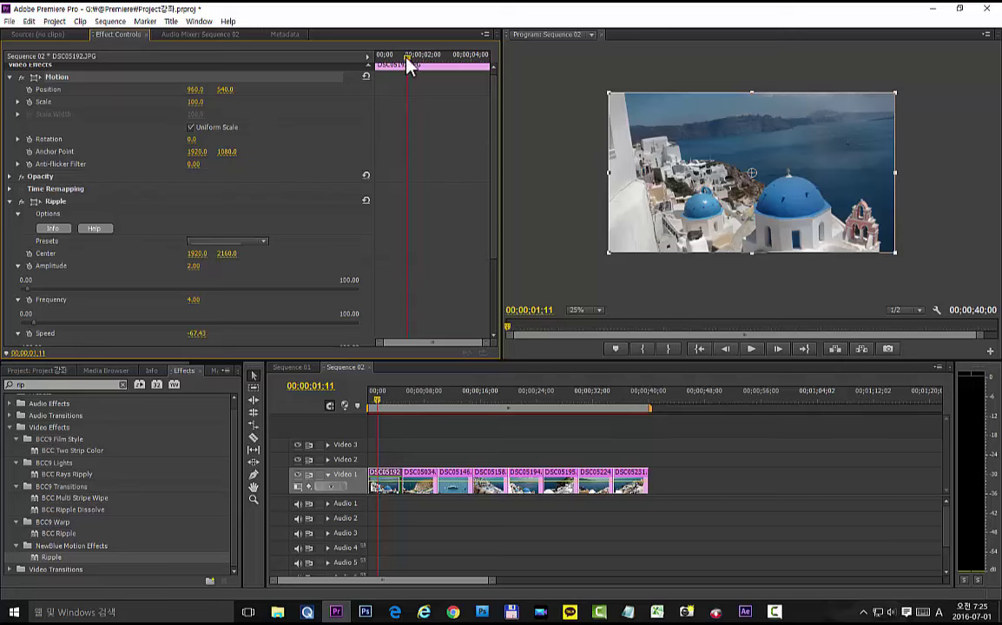
pyautogui.moveTo(405, 60); pyautogui.dragTo(403, 61)
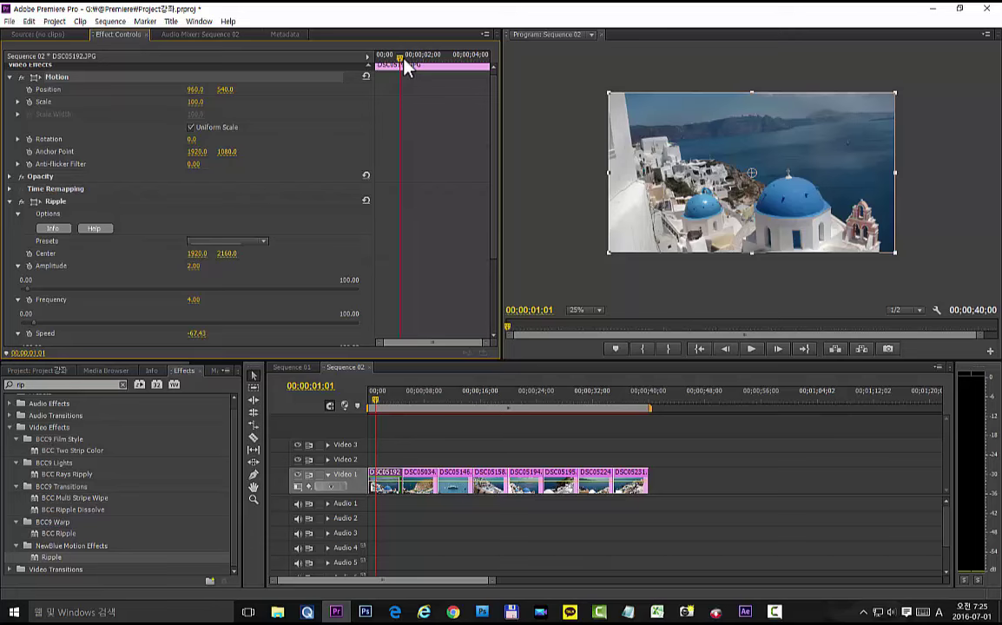
pyautogui.press('Home')
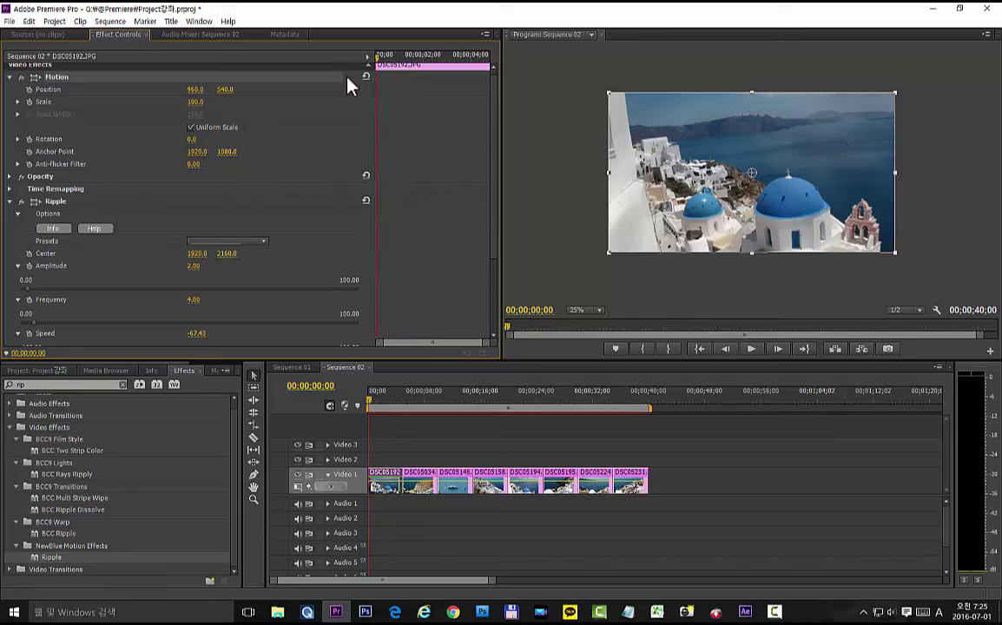
# Add starting Position and Scale keyframes on DSC05192, then move to its last frame
pyautogui.click(28, 89)
pyautogui.click(29, 102)
pyautogui.press('Down')
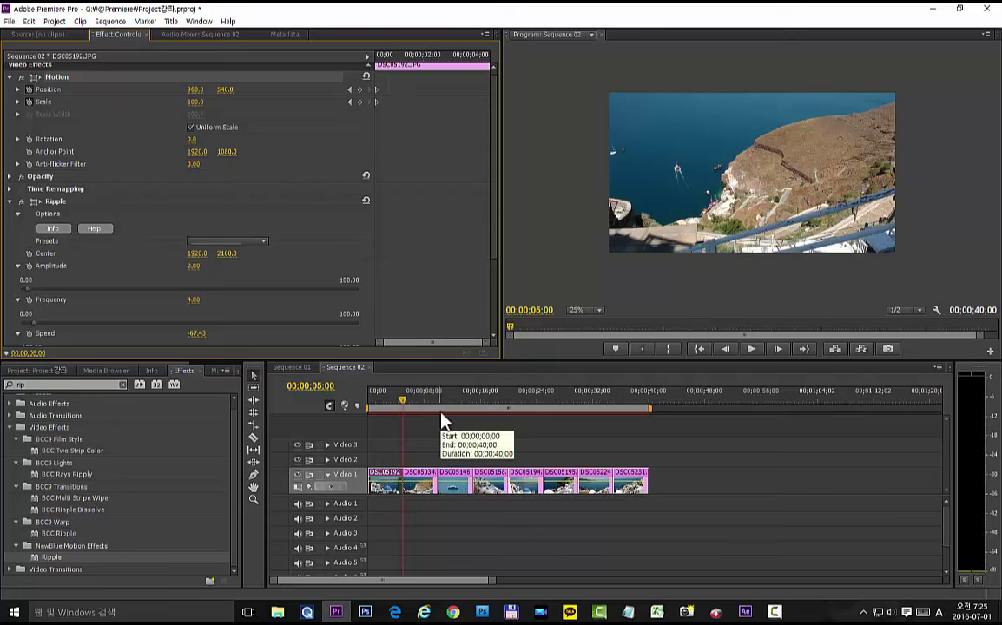
pyautogui.press('Left')
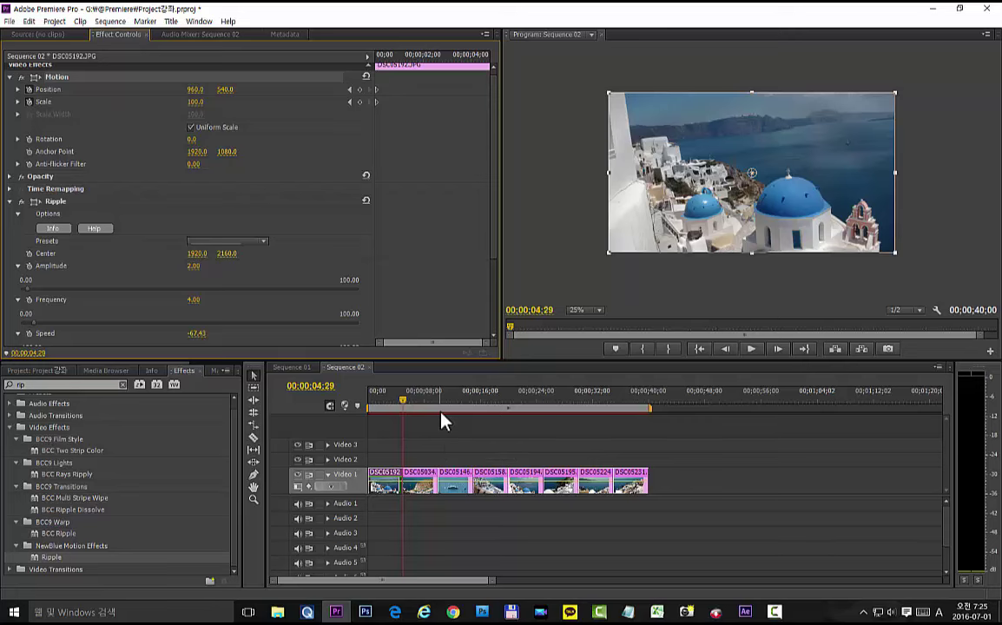
pyautogui.press('Right')
pyautogui.press('Left')
pyautogui.press('Left')
pyautogui.press('Left')
pyautogui.press('Left')
pyautogui.press('Left')
pyautogui.press('Left')
pyautogui.press('Left')
pyautogui.press('Left')
pyautogui.press('Left')
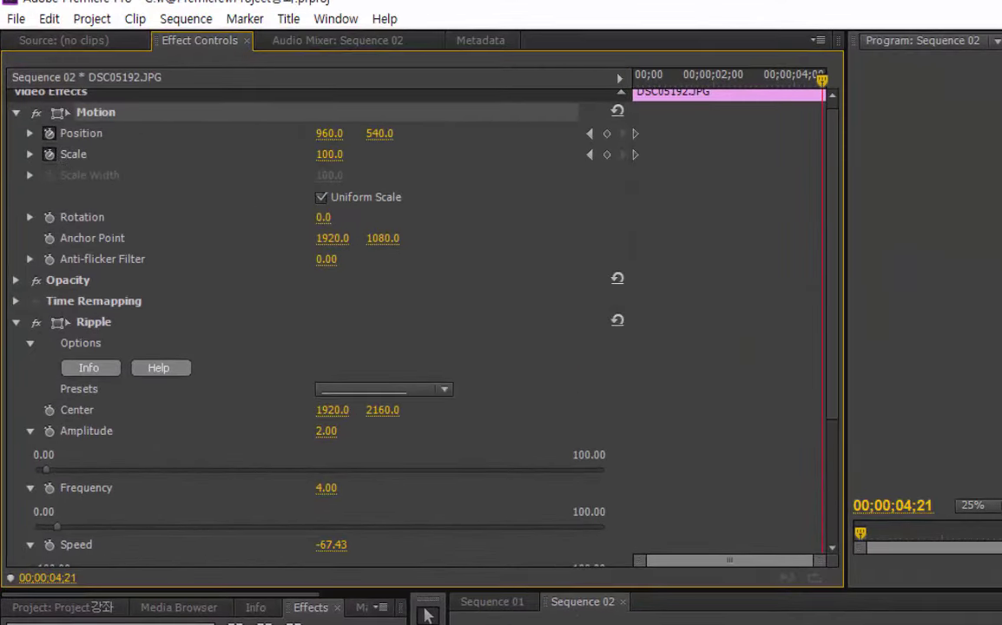
# Scale DSC05192's end to 120.7 at Position 880, 456, then play the zoom from the start
pyautogui.moveTo(751, 250); pyautogui.dragTo(754, 271)
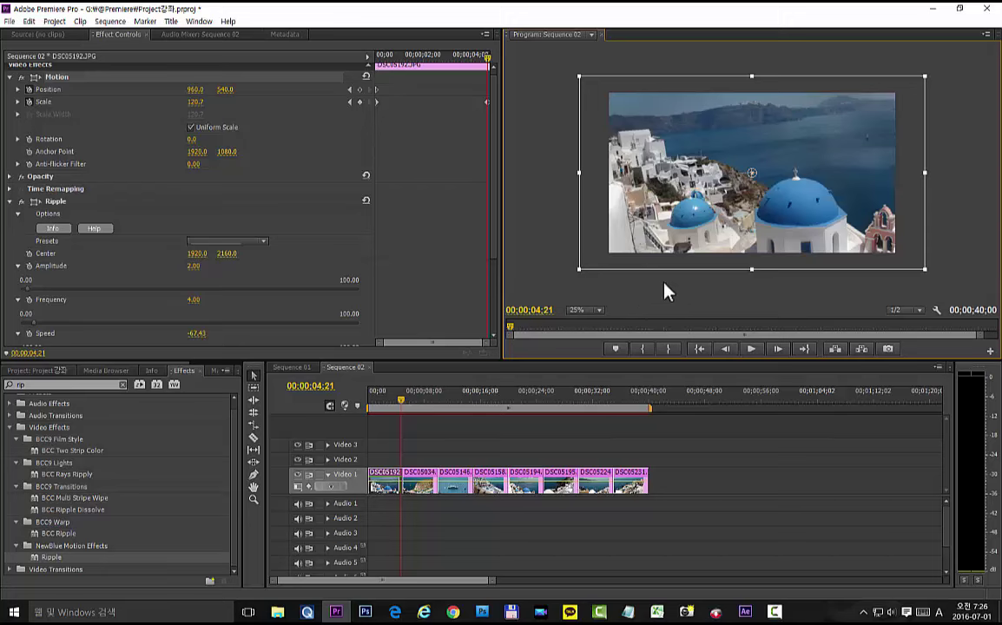
pyautogui.moveTo(752, 217)
pyautogui.mouseDown()
pyautogui.moveTo(755, 185)
pyautogui.moveTo(734, 195)
pyautogui.mouseUp()
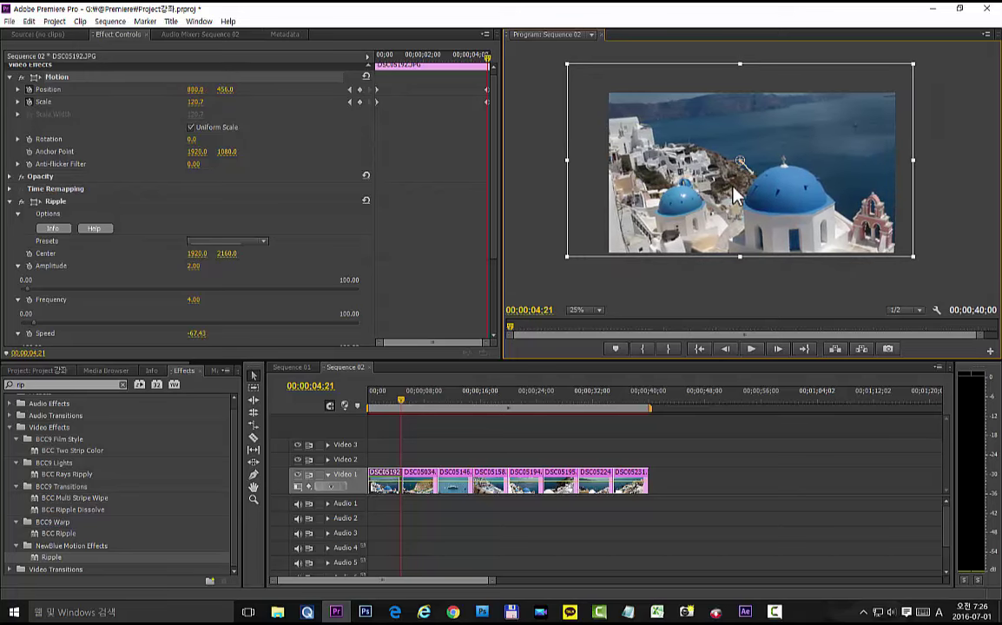
pyautogui.click(521, 260)
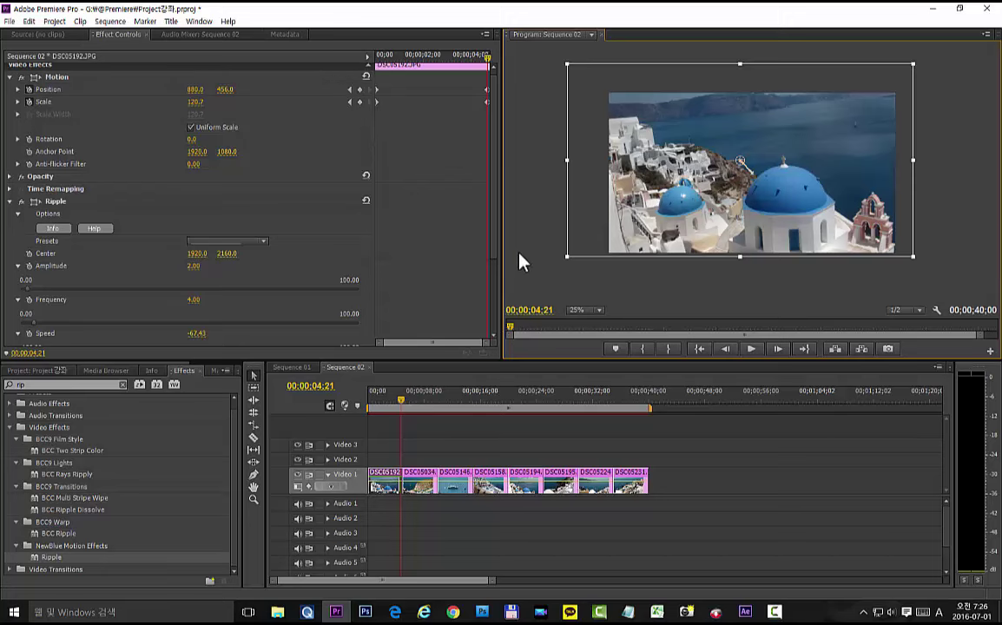
pyautogui.moveTo(416, 409); pyautogui.dragTo(357, 409)
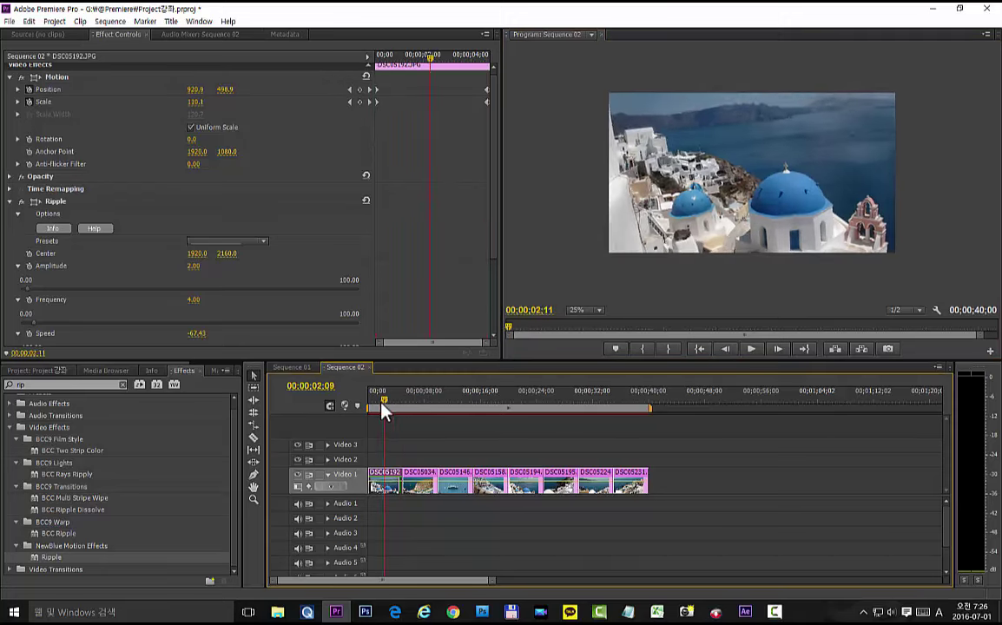
pyautogui.press('space')
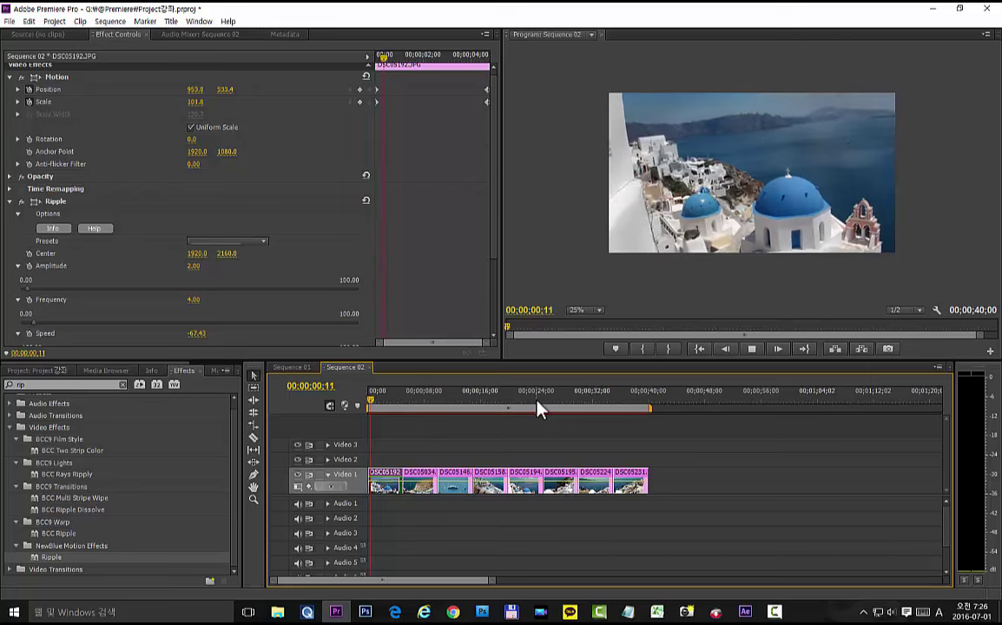
pyautogui.click(581, 311)
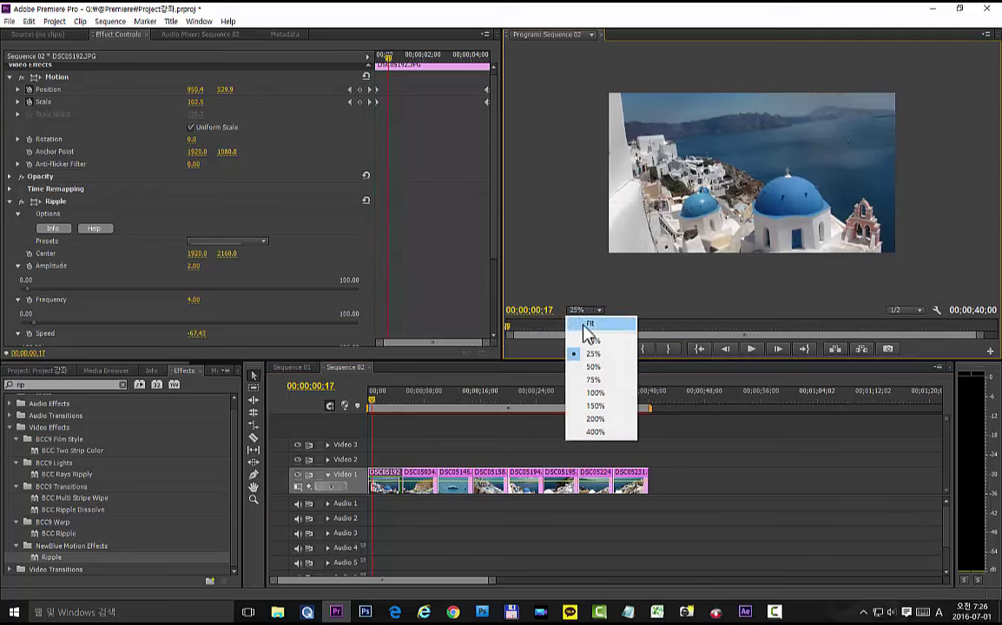
pyautogui.click(587, 327)
pyautogui.moveTo(373, 406); pyautogui.dragTo(353, 409)
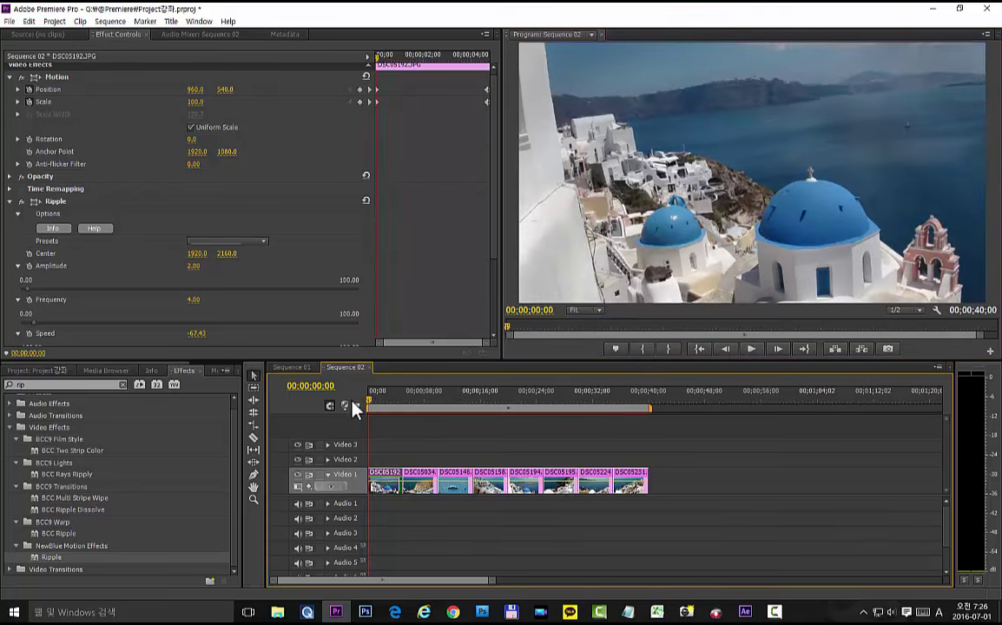
pyautogui.press('space')
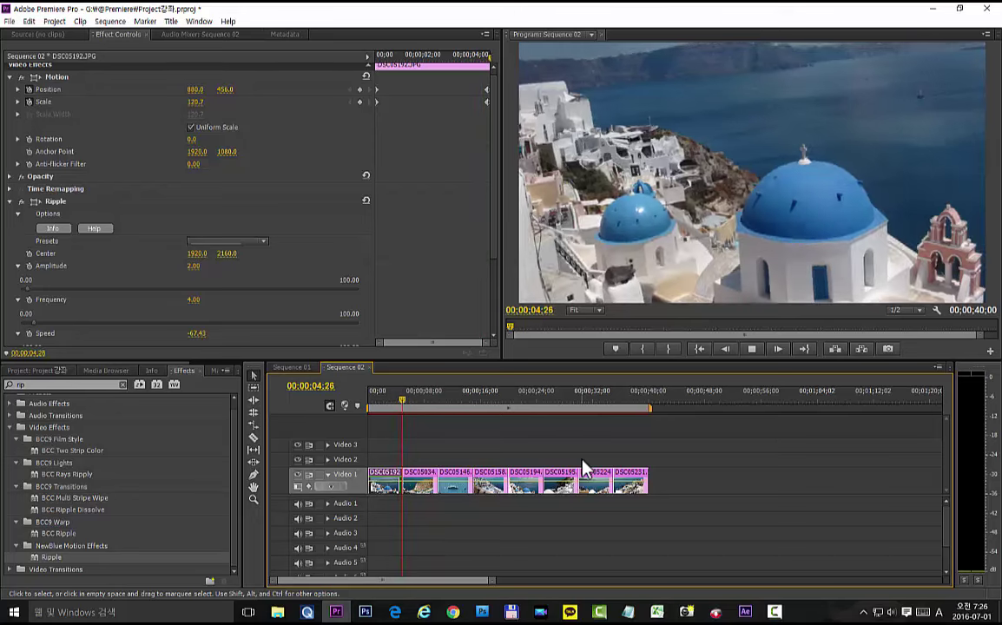
pyautogui.press('space')
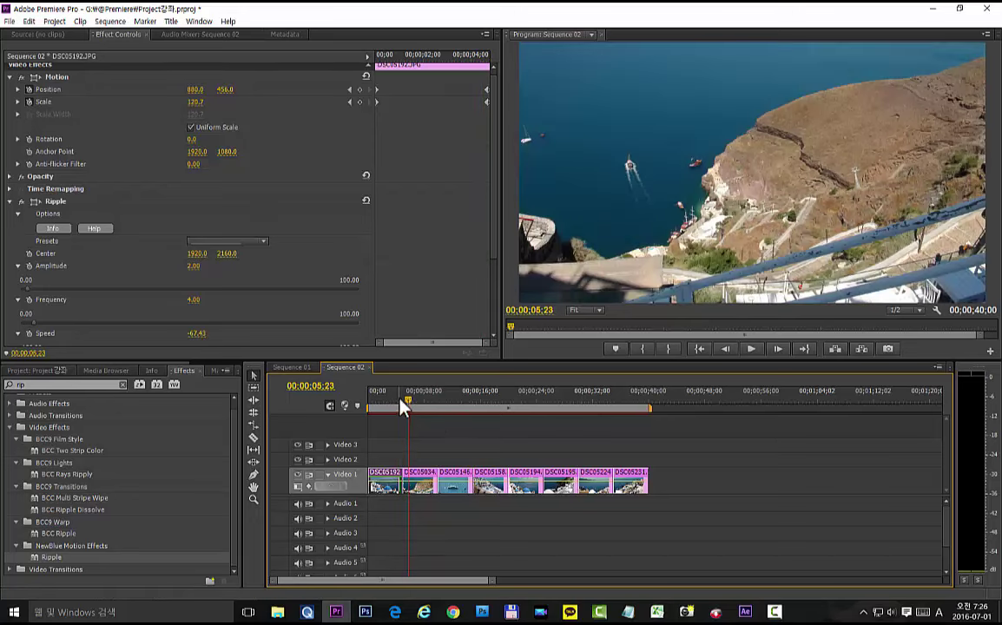
pyautogui.moveTo(413, 407); pyautogui.dragTo(370, 407)
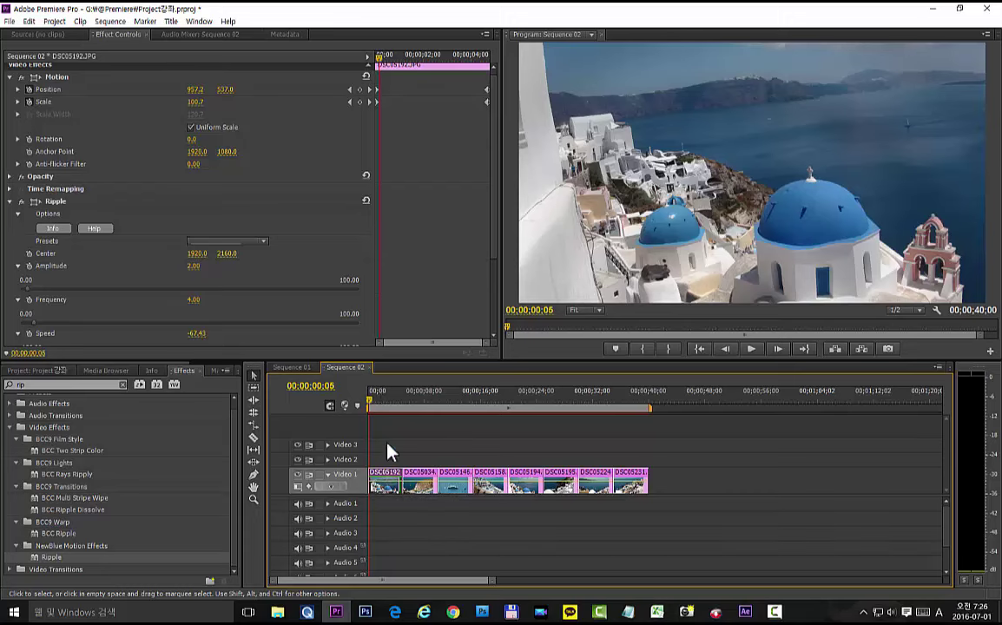
pyautogui.moveTo(377, 405); pyautogui.dragTo(408, 421)
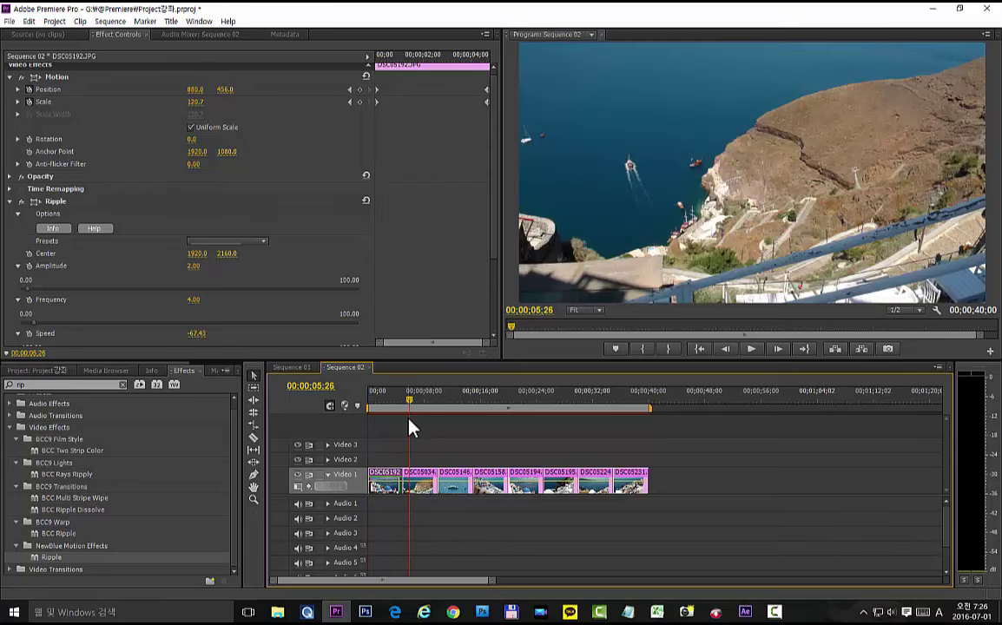
pyautogui.press('space')
pyautogui.press('space')
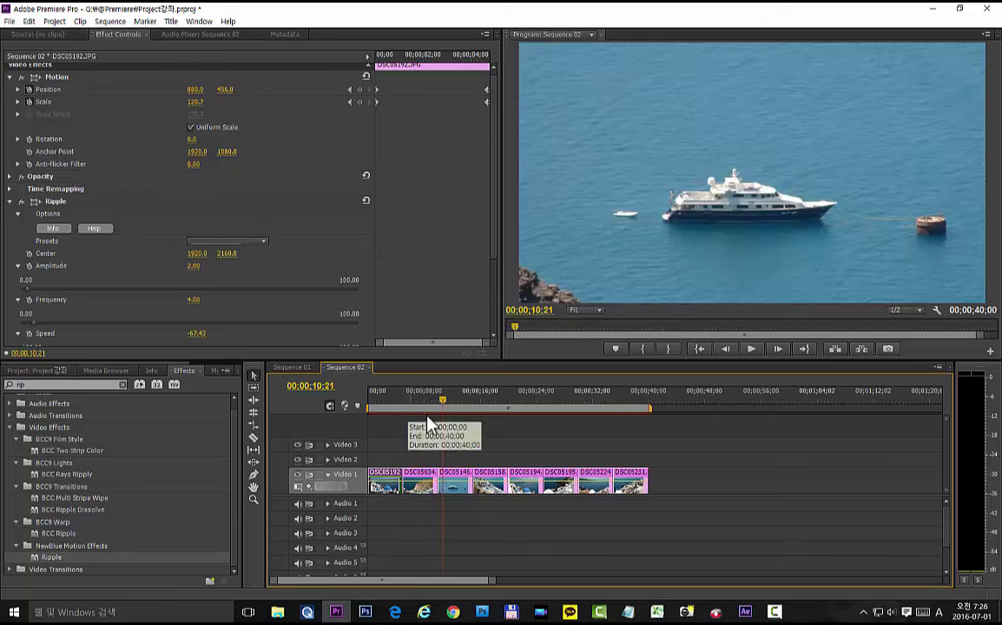
pyautogui.moveTo(437, 408); pyautogui.dragTo(379, 417)
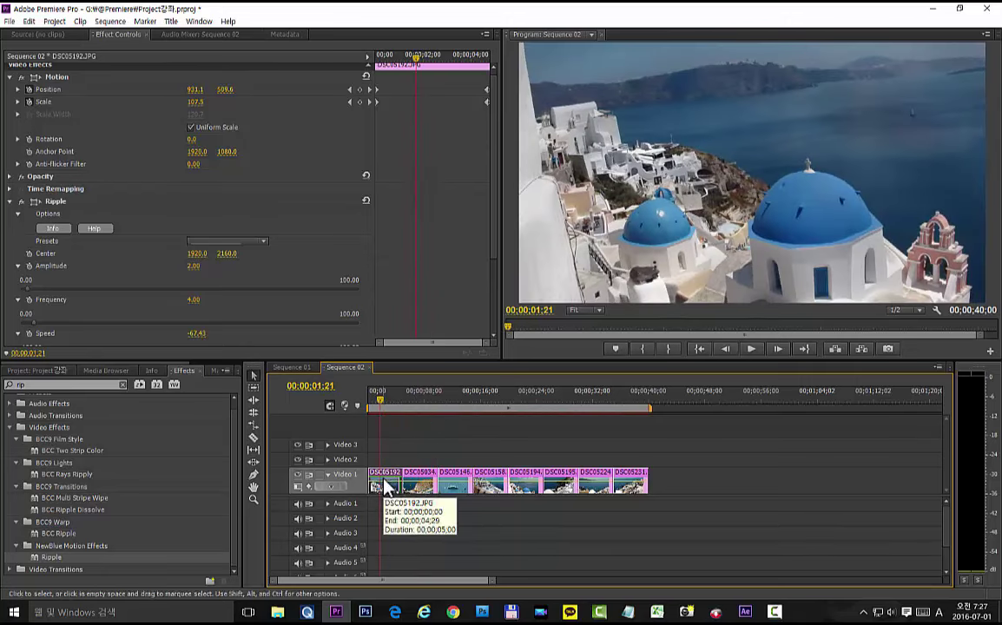
# Copy DSC05192.JPG and select the second clip, DSC05034.JPG, dismissing its options menu
pyautogui.rightClick(386, 484)
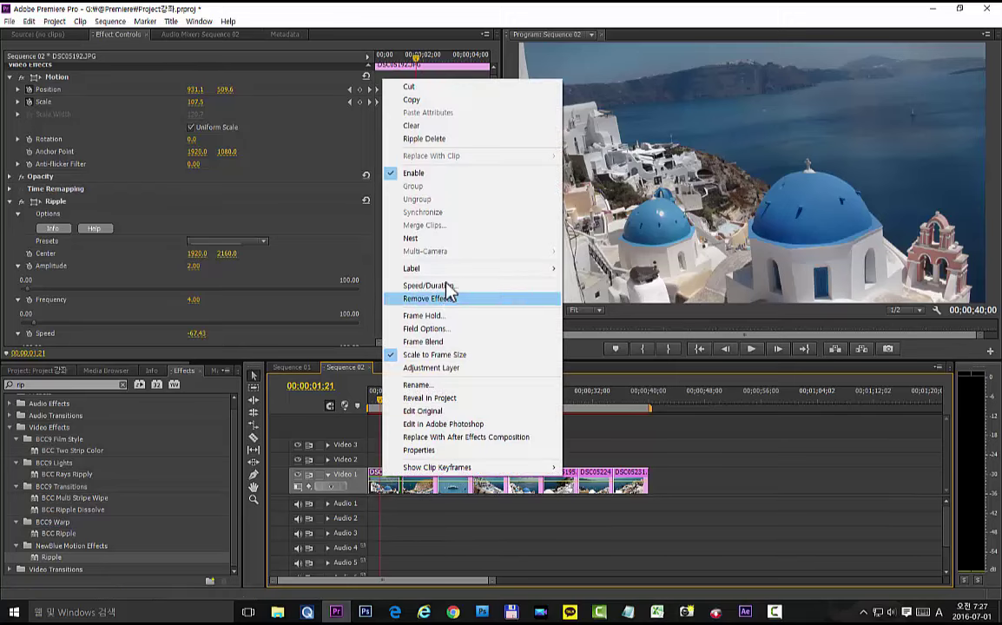
pyautogui.click(492, 101)
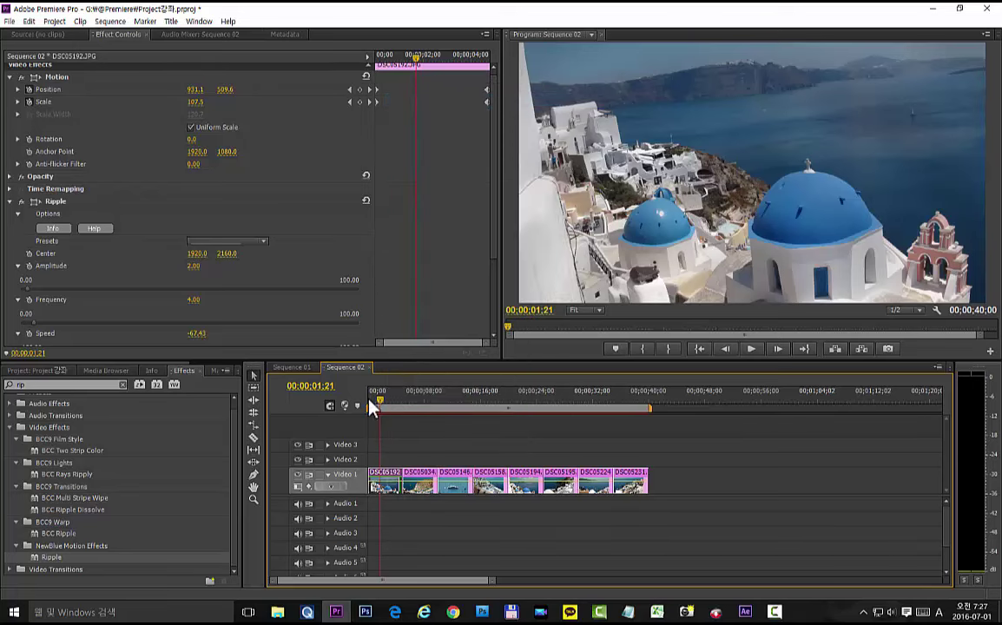
pyautogui.moveTo(379, 408); pyautogui.dragTo(409, 408)
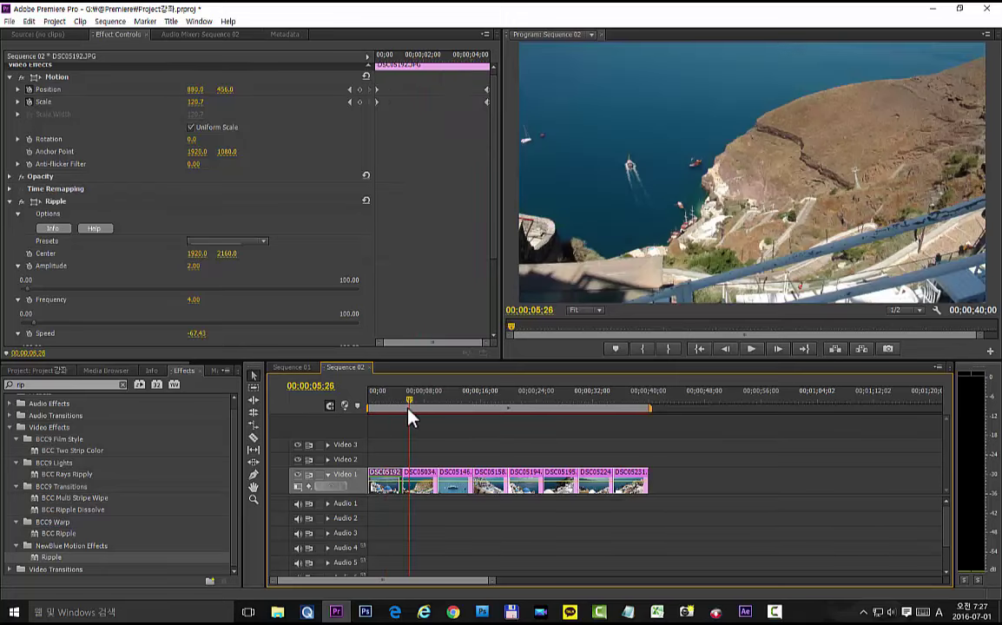
pyautogui.click(414, 489)
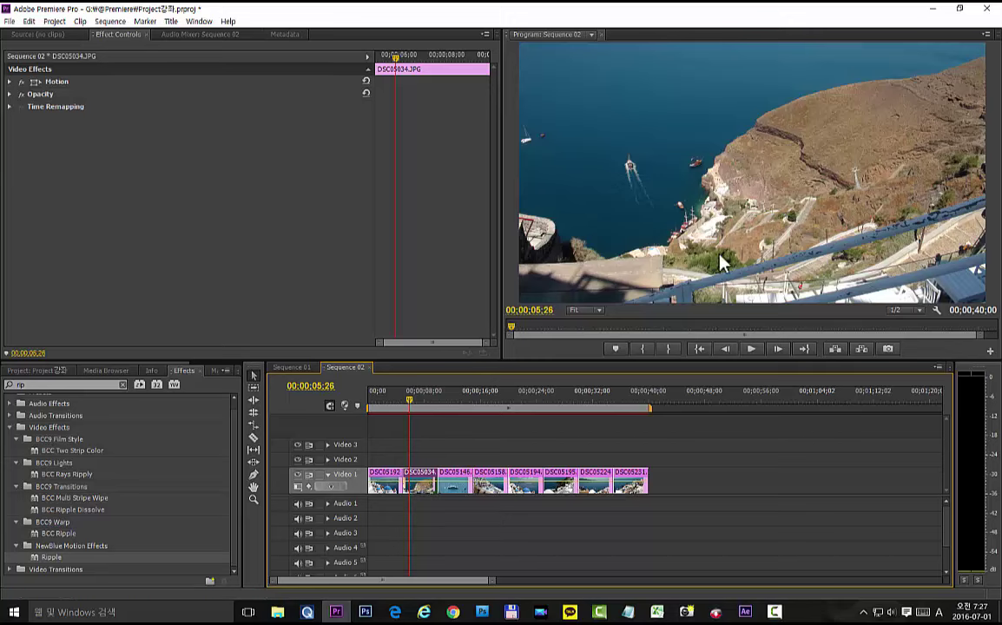
pyautogui.rightClick(423, 487)
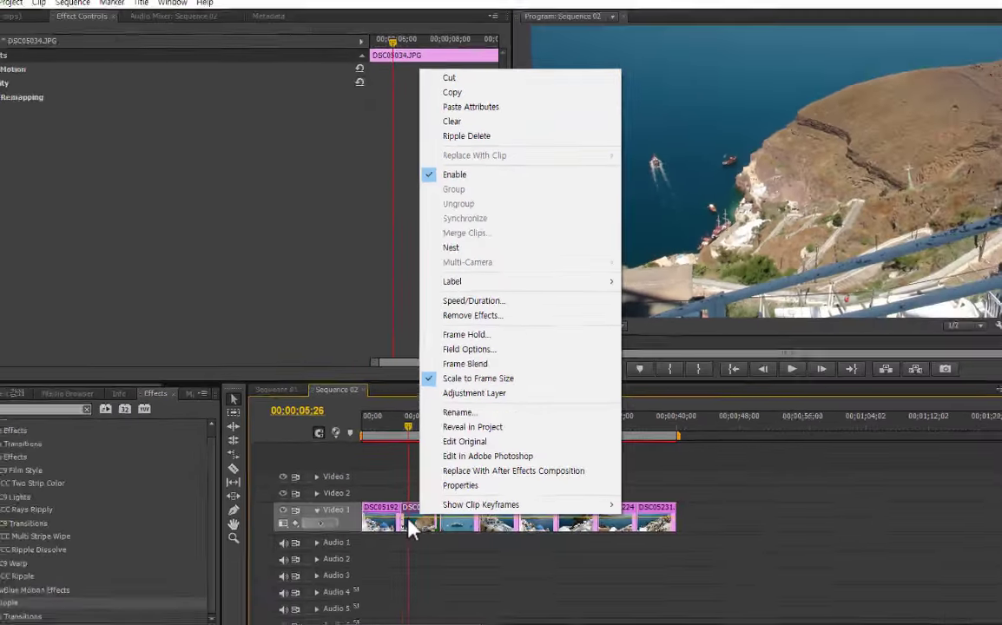
pyautogui.click(412, 530)
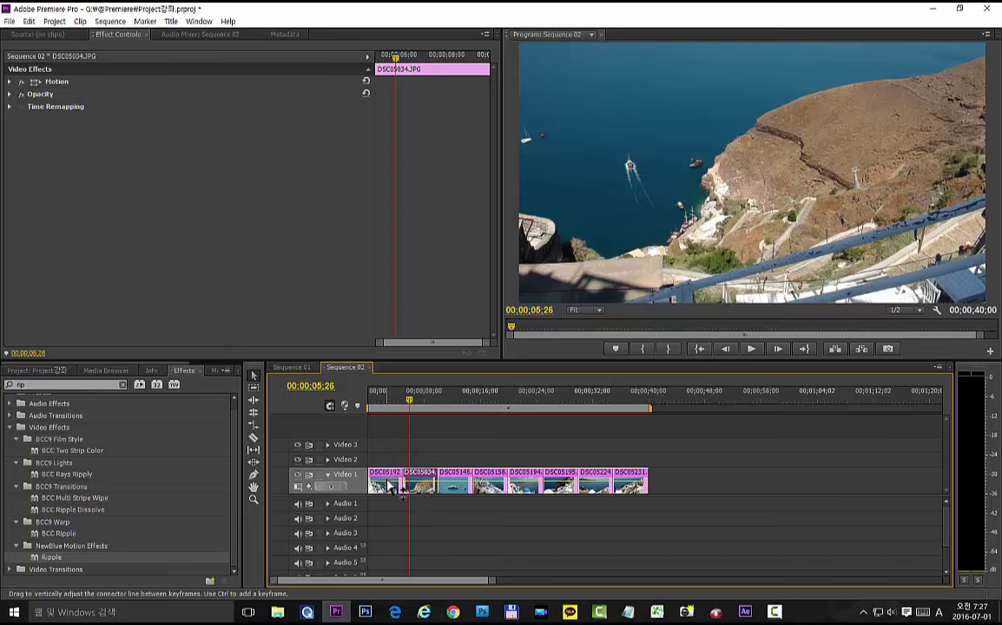
# Copy DSC05192.JPG again with its Ripple and motion, then select DSC05034 with the playhead inside it
pyautogui.click(388, 486)
pyautogui.rightClick(386, 486)
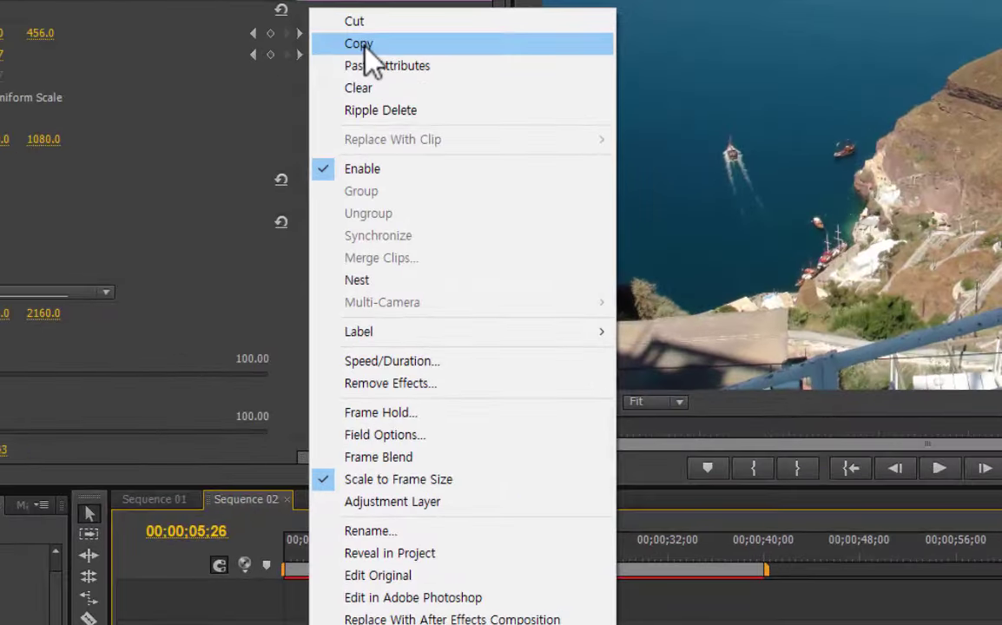
pyautogui.click(365, 44)
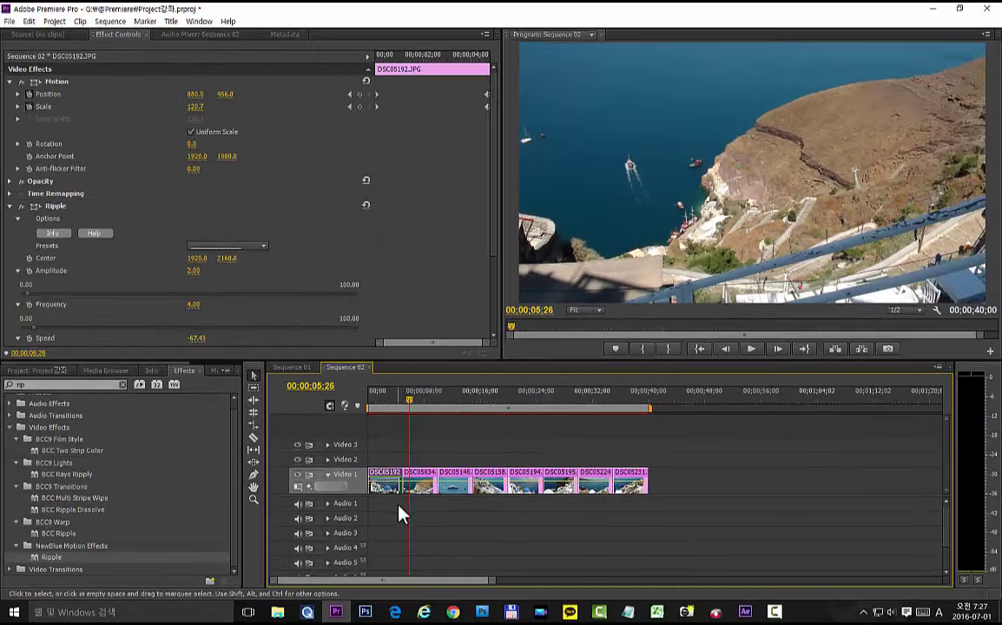
pyautogui.click(416, 493)
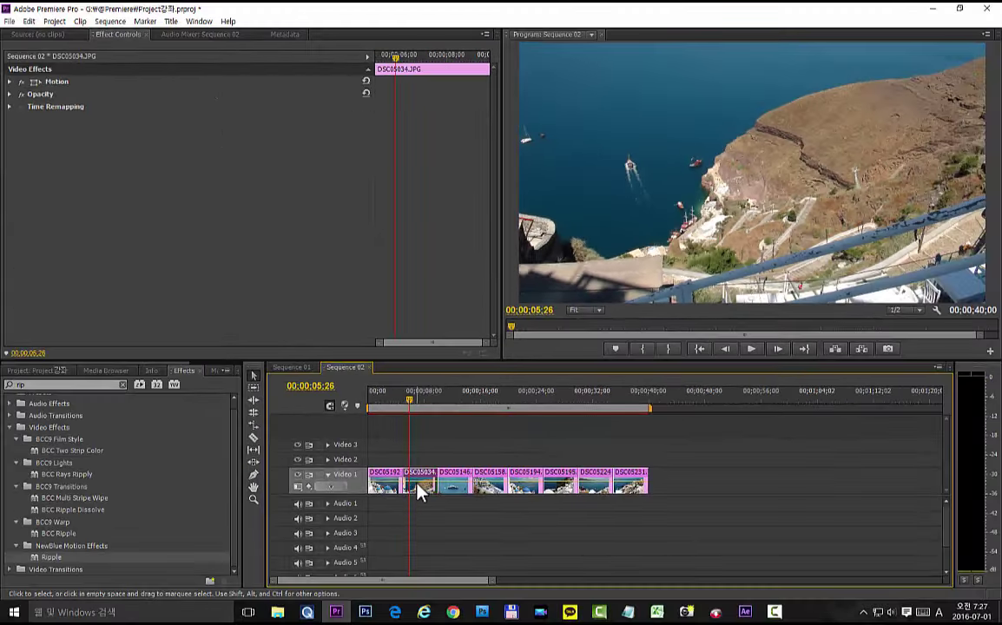
pyautogui.click(418, 405)
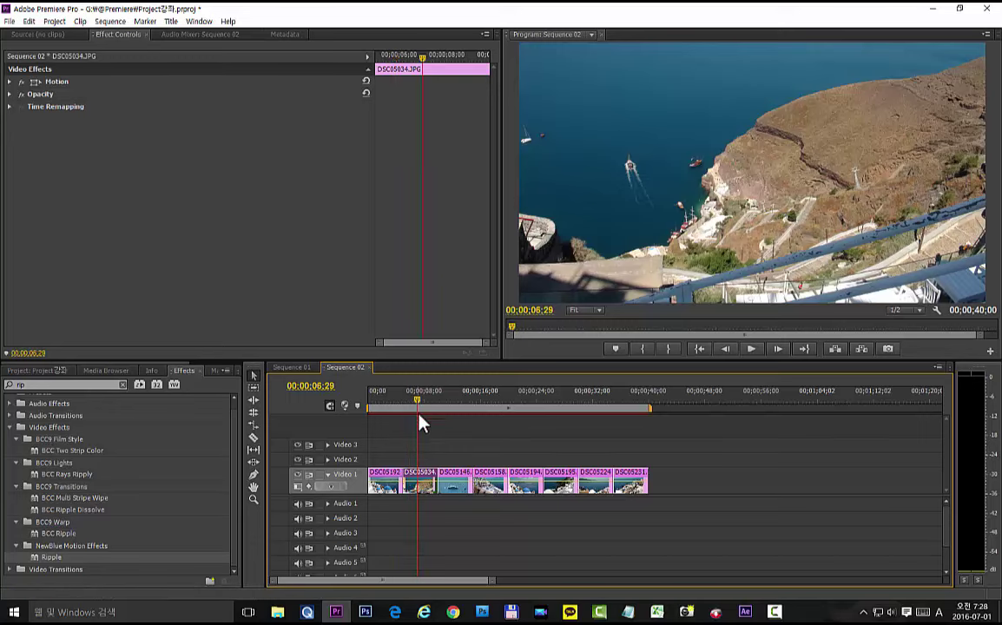
# Paste Attributes onto DSC05034, then scrub and play the timeline to check its Ripple and zoom
pyautogui.rightClick(420, 489)
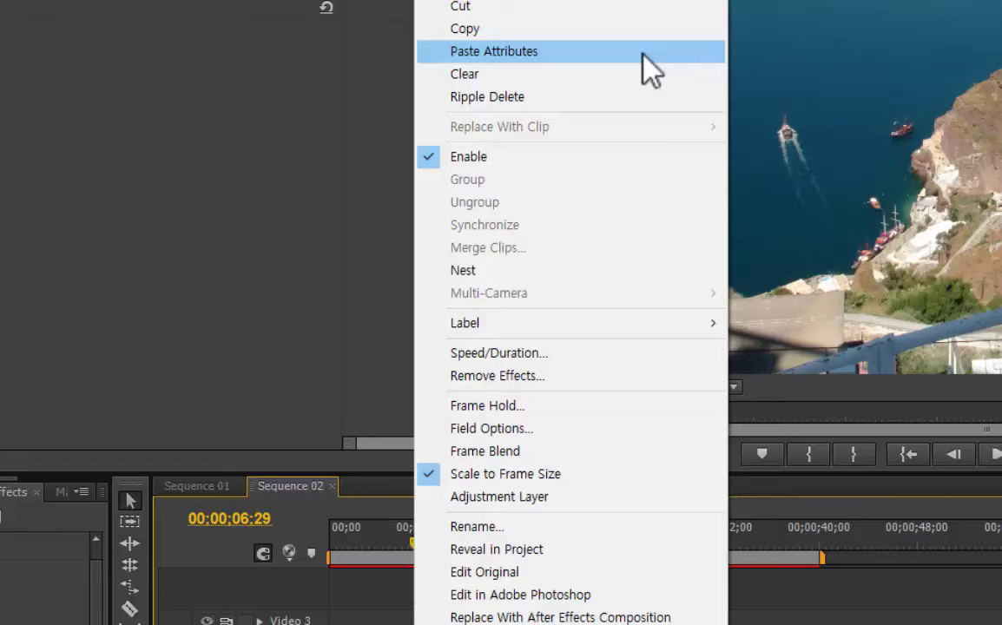
pyautogui.click(642, 54)
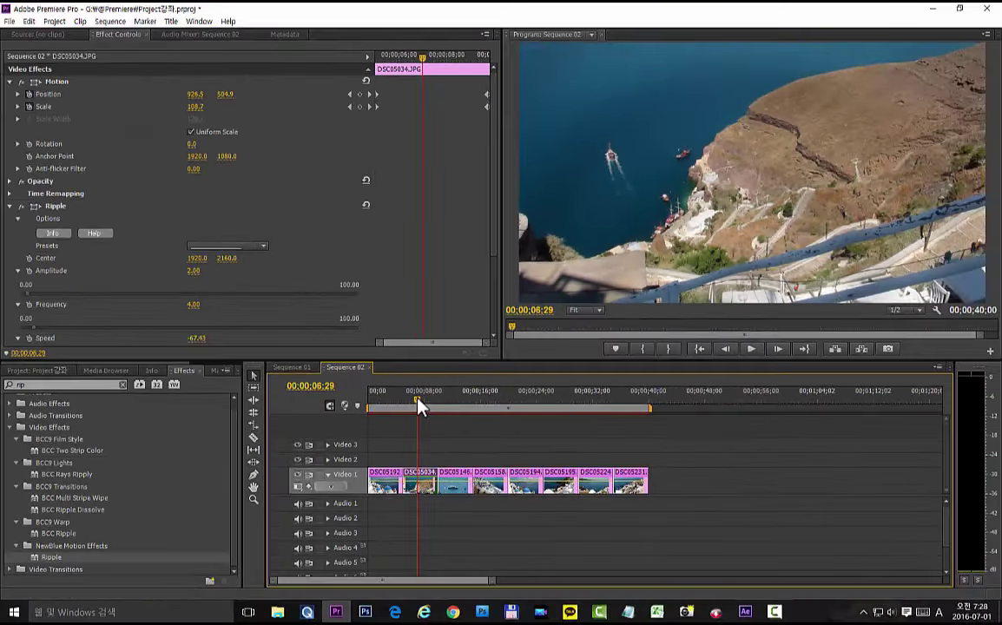
pyautogui.moveTo(420, 412); pyautogui.dragTo(402, 414)
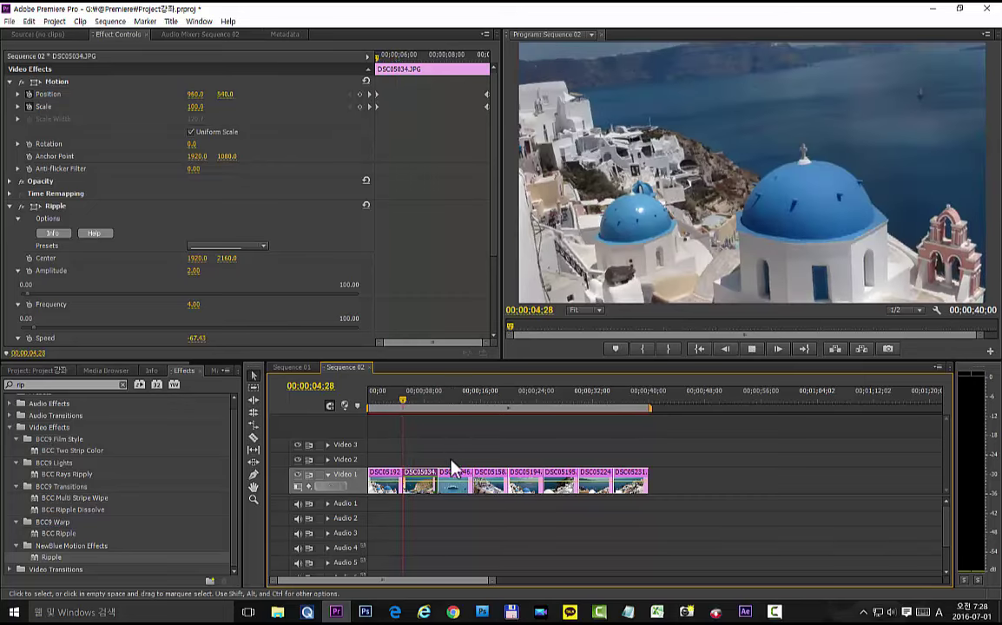
pyautogui.press('space')
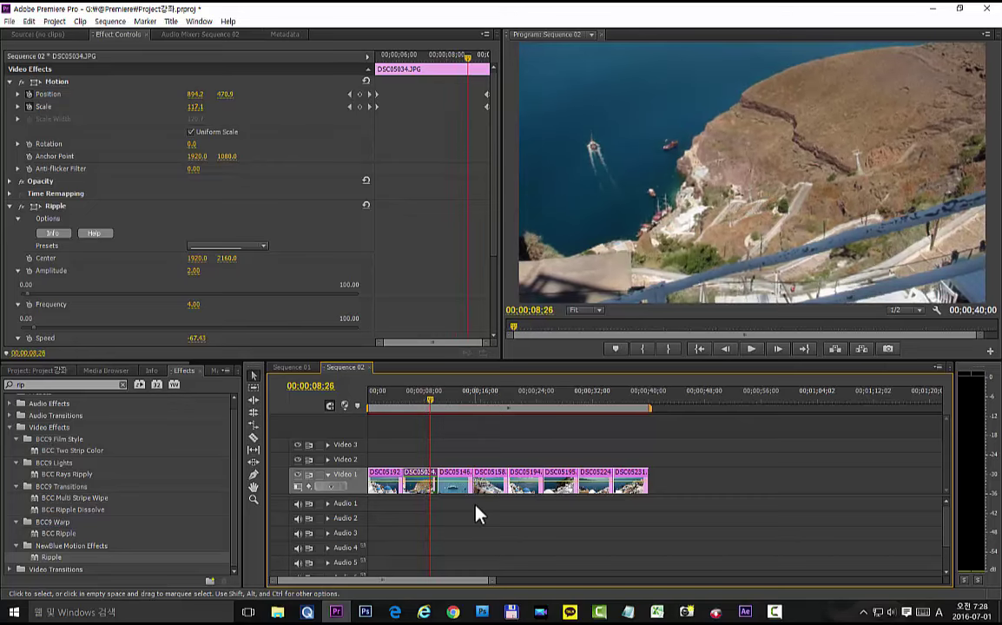
pyautogui.press('space')
pyautogui.press('space')
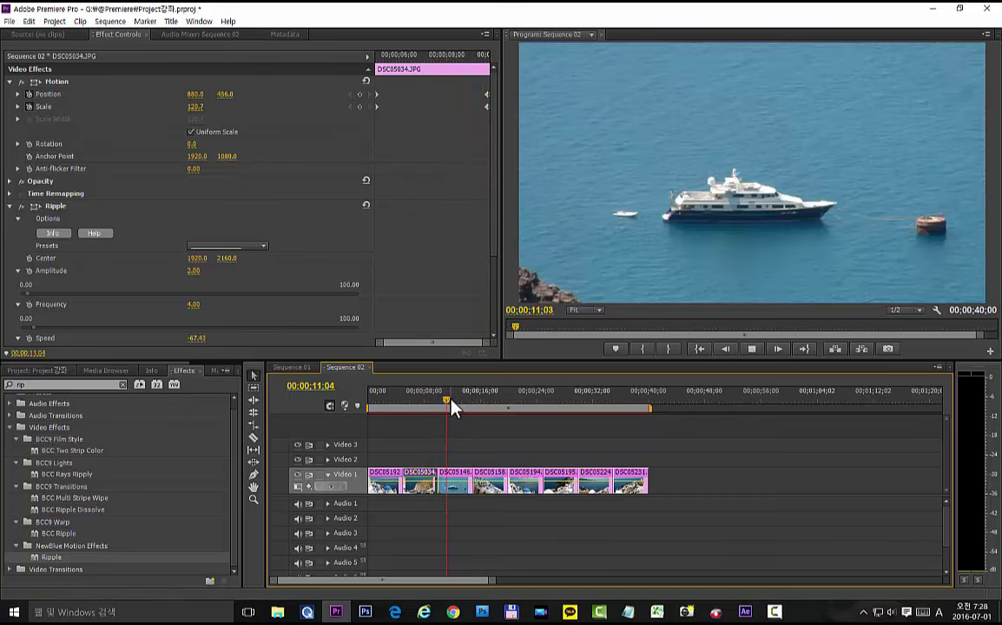
pyautogui.click(477, 400)
pyautogui.moveTo(488, 417); pyautogui.dragTo(627, 435)
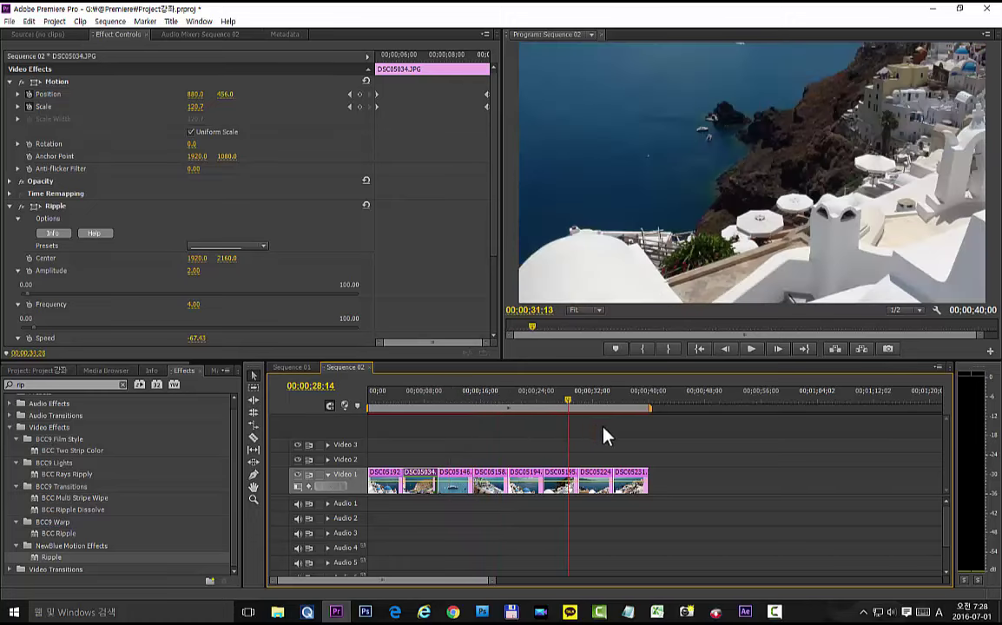
pyautogui.moveTo(486, 464)
pyautogui.mouseDown()
pyautogui.moveTo(443, 468)
pyautogui.moveTo(447, 409)
pyautogui.mouseUp()
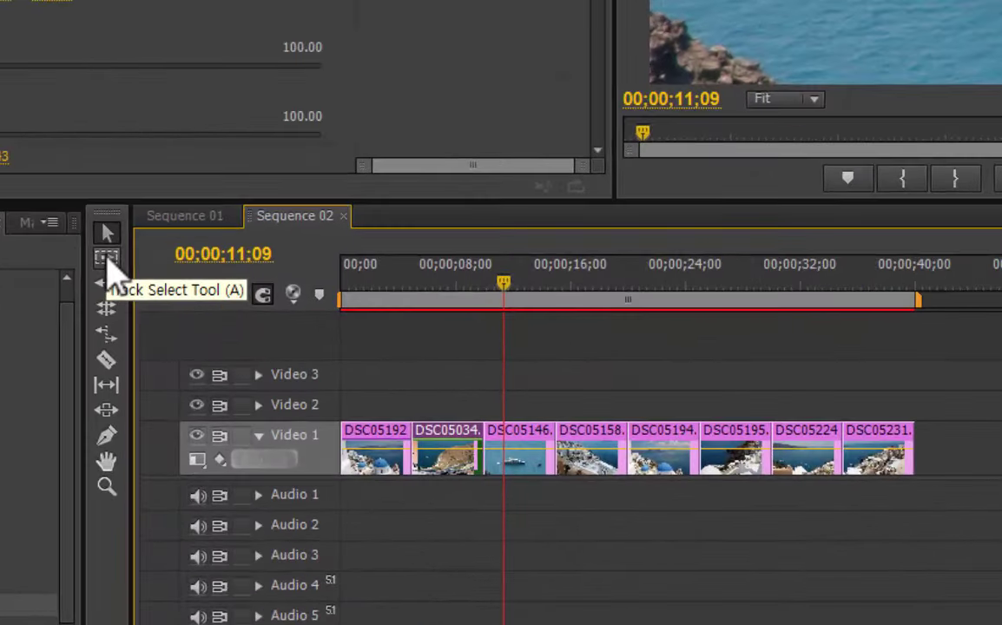
# Use the Track Select Tool to paste the Ripple and zoom onto DSC05146 and all following clips
pyautogui.click(108, 262)
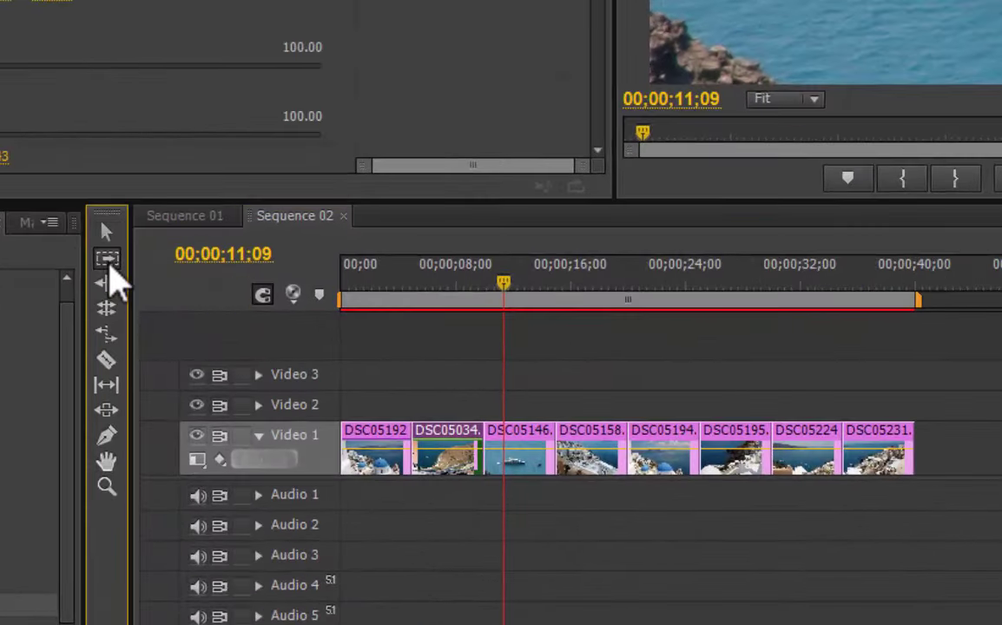
pyautogui.click(502, 452)
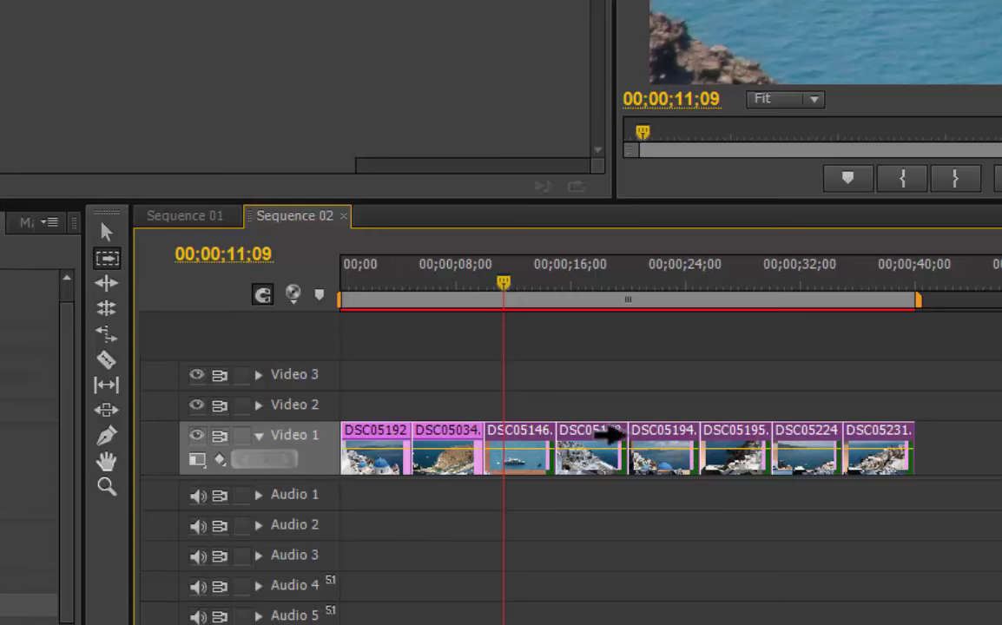
pyautogui.rightClick(514, 460)
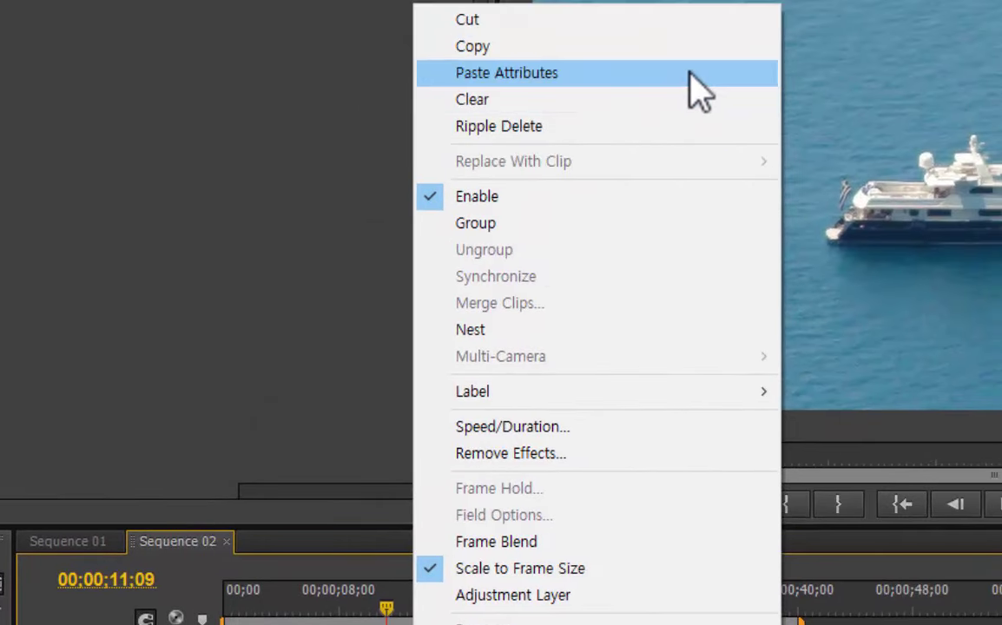
pyautogui.click(698, 90)
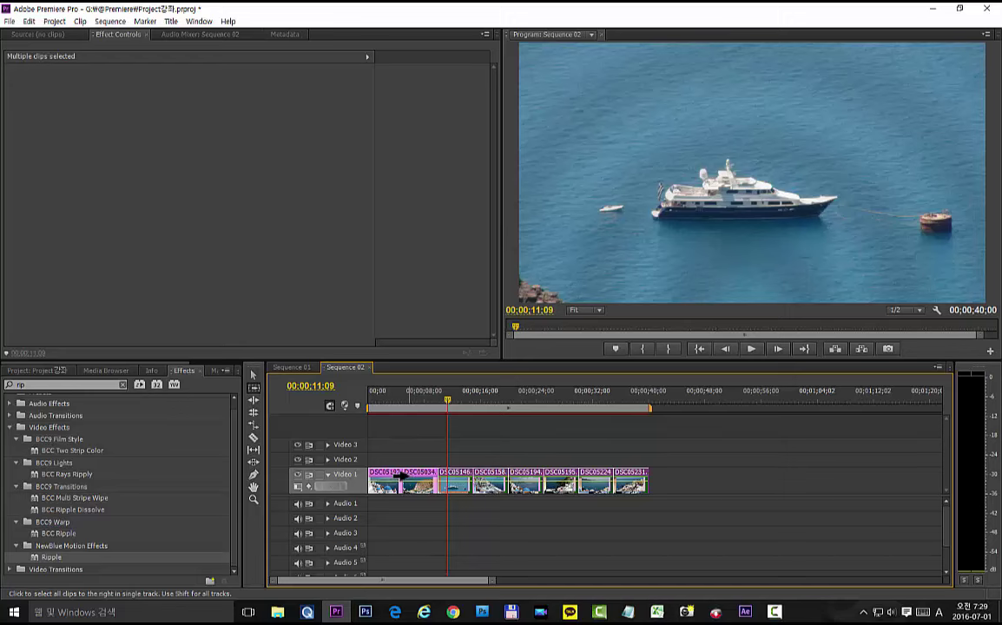
# Play Sequence 02 through, stop it, return the playhead near the start, and pick the Selection tool
pyautogui.press('space')
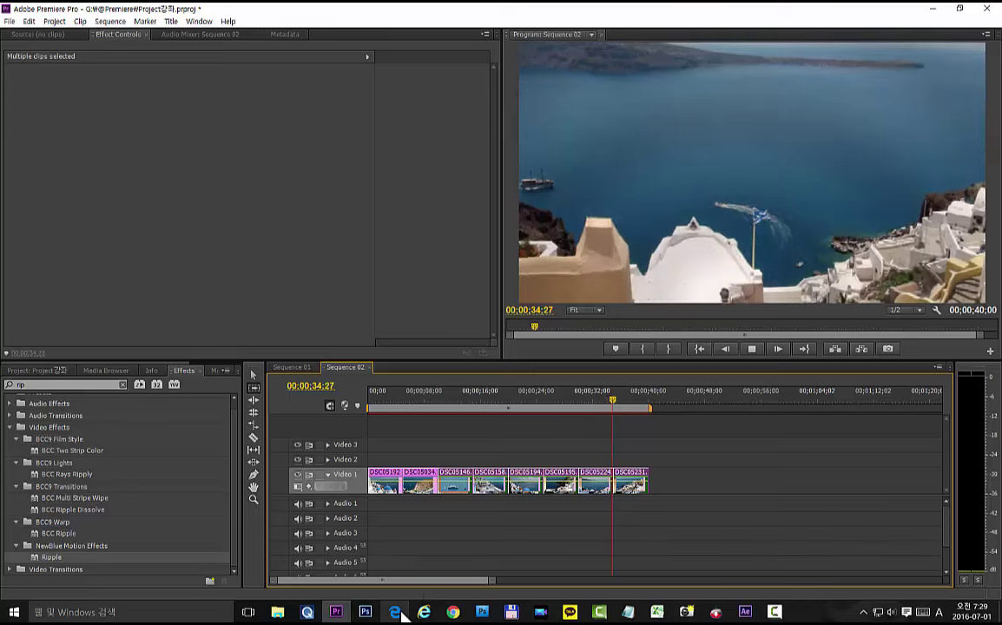
pyautogui.press('space')
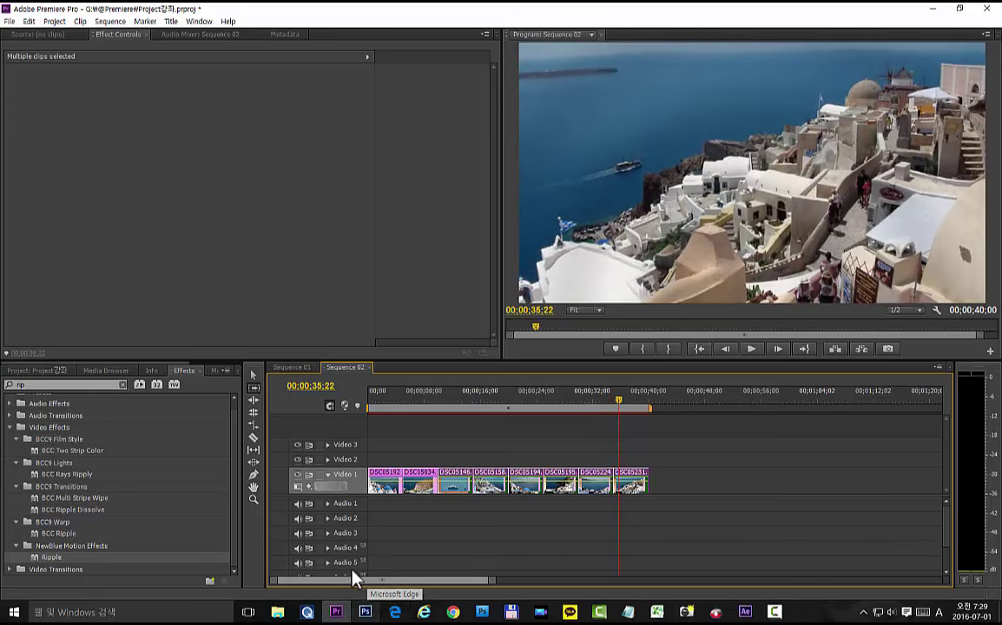
pyautogui.click(375, 402)
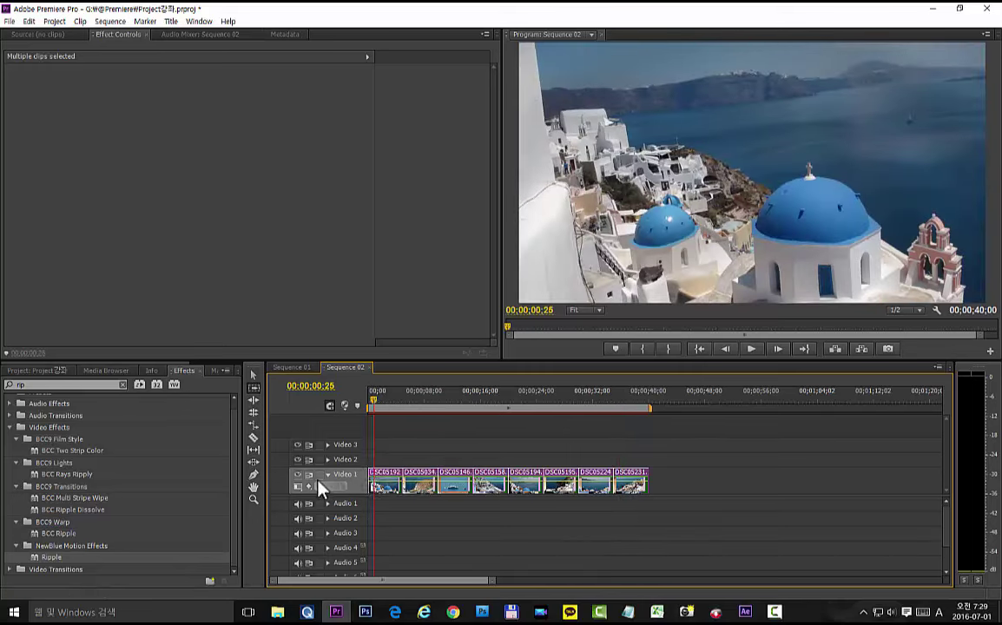
pyautogui.click(254, 379)
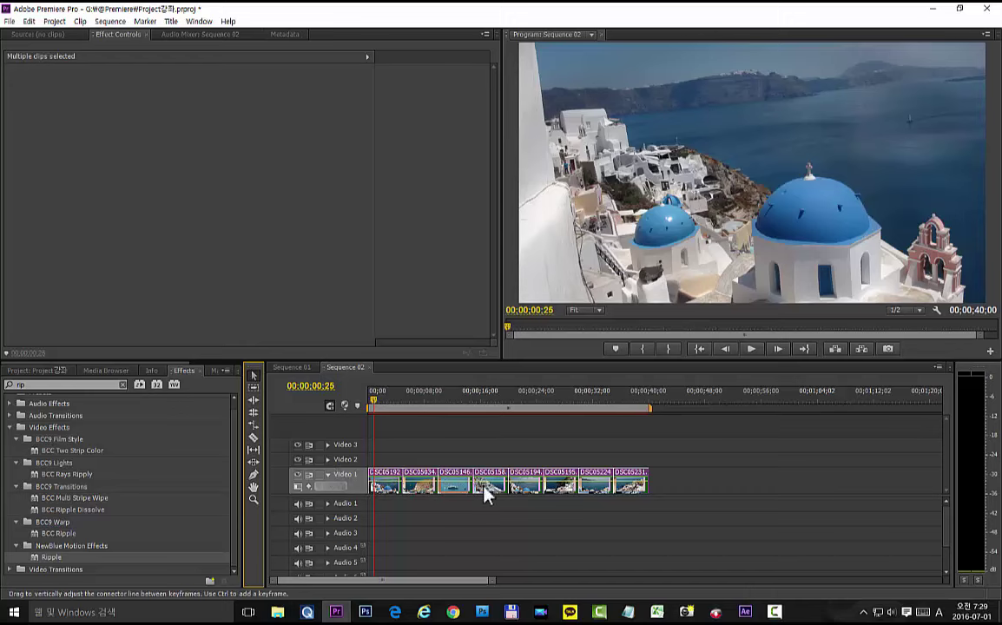
# Clear the multi-clip selection and move the playhead to about 32 seconds
pyautogui.doubleClick(633, 485)
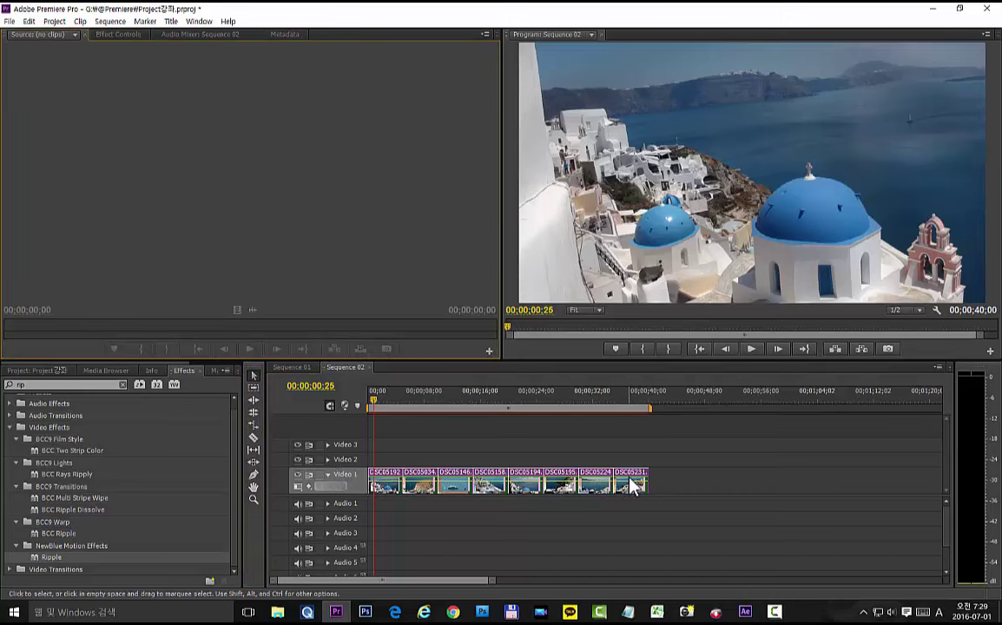
pyautogui.click(357, 438)
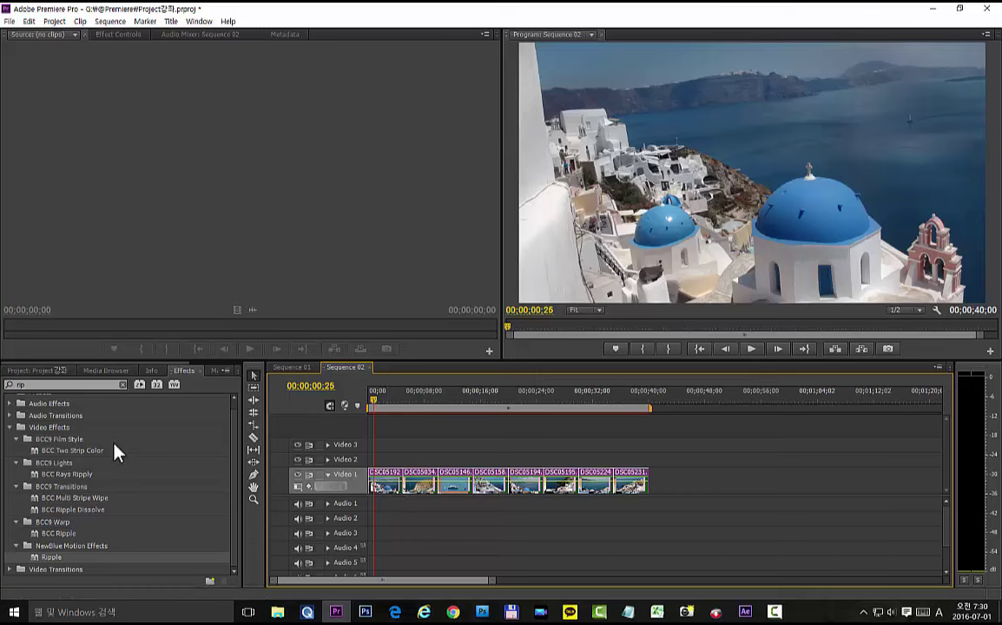
pyautogui.click(40, 408)
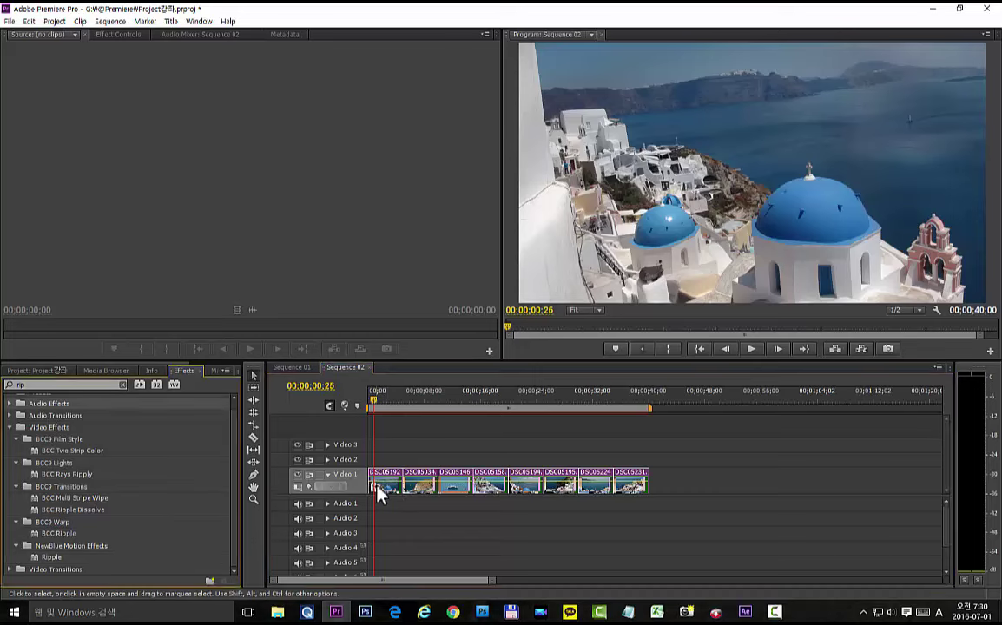
pyautogui.click(428, 496)
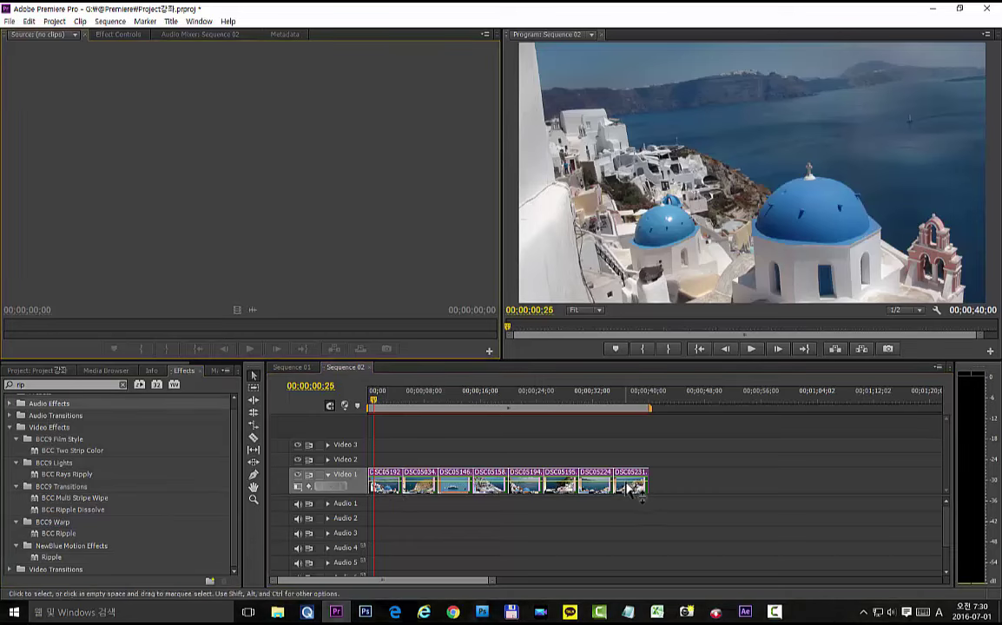
pyautogui.click(599, 401)
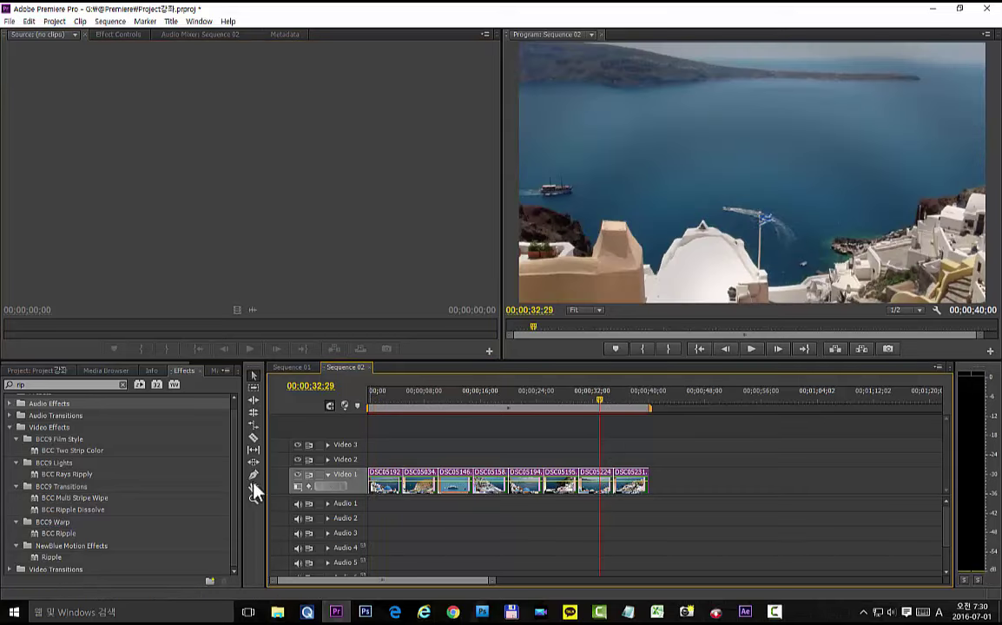
# Bring the playhead back to about 2 seconds and show the Project bin of source photos
pyautogui.click(255, 384)
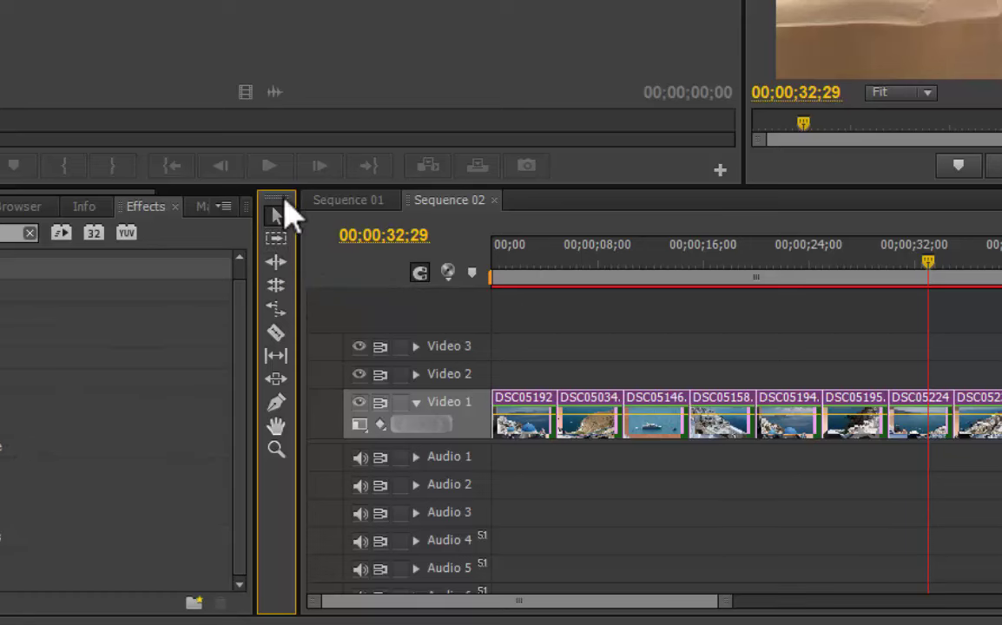
pyautogui.click(87, 335)
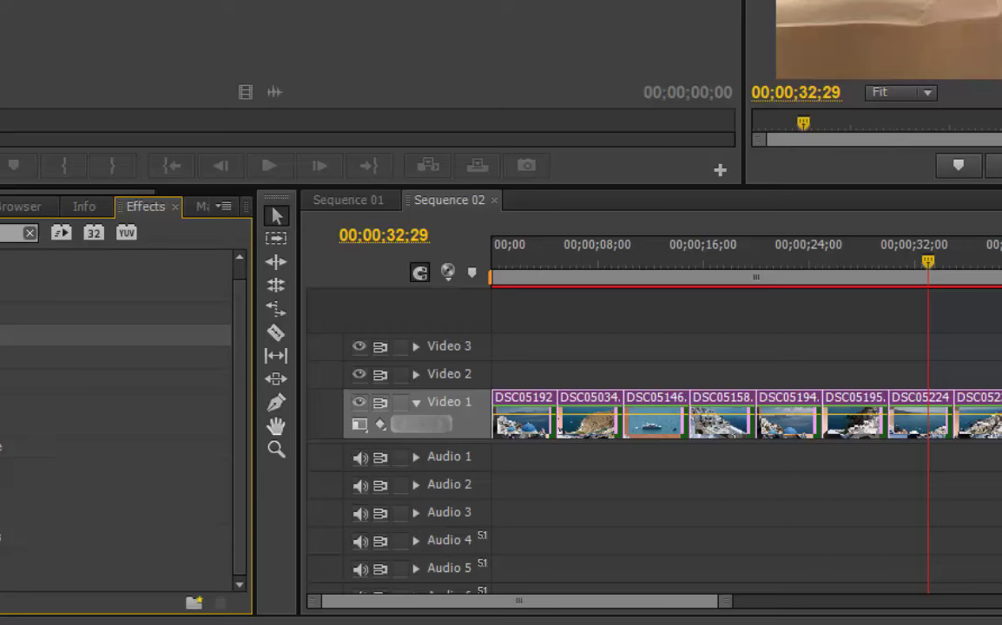
pyautogui.click(522, 264)
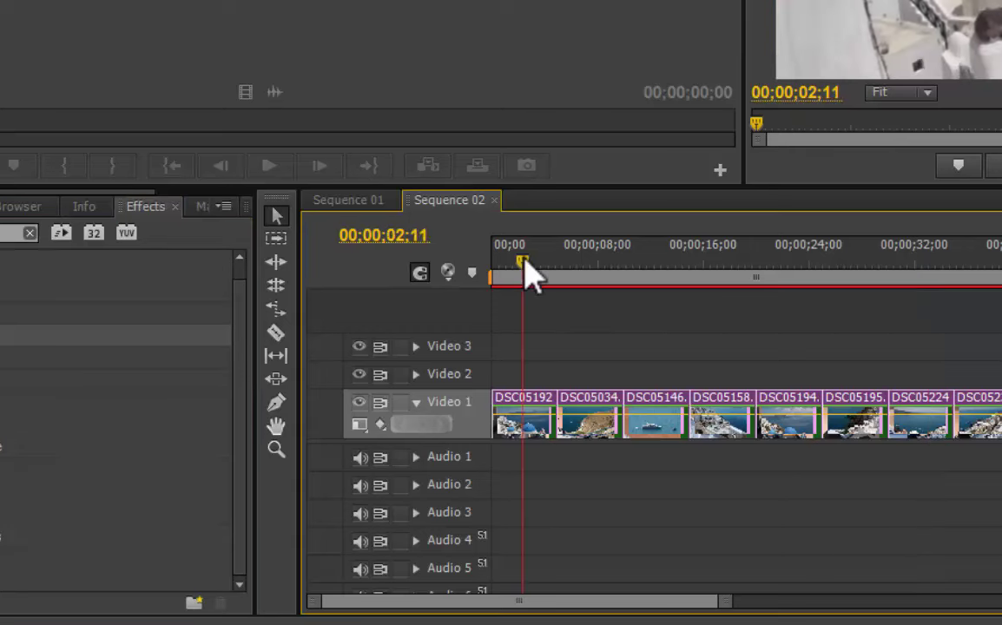
pyautogui.moveTo(524, 258); pyautogui.dragTo(521, 257)
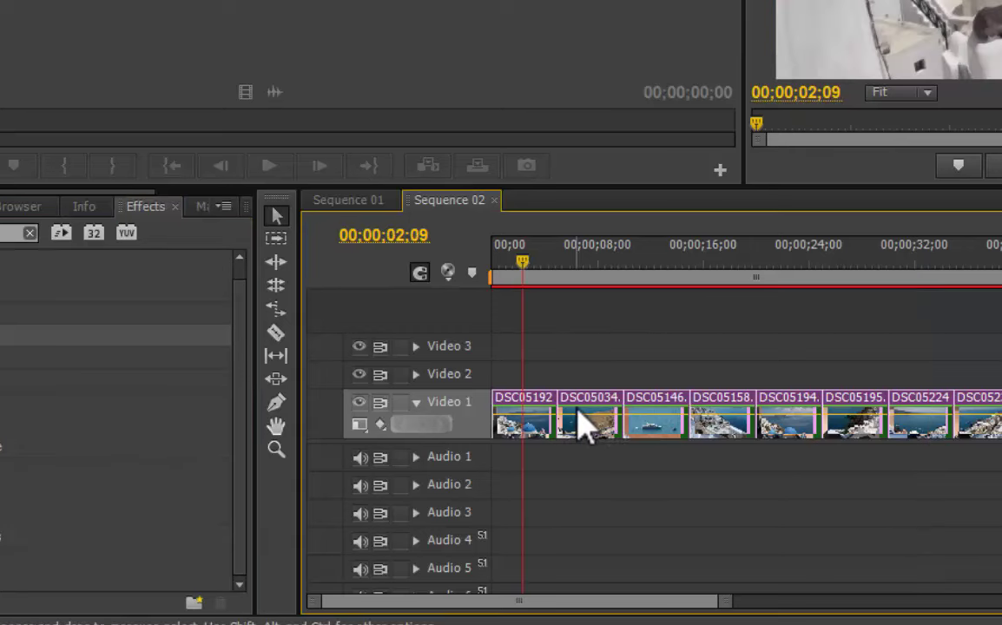
pyautogui.doubleClick(651, 423)
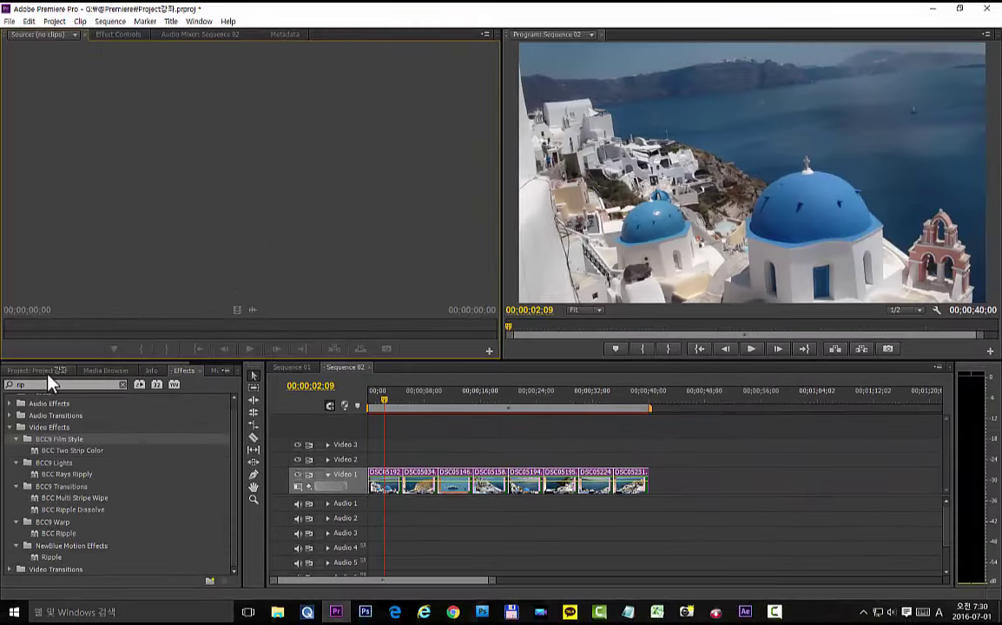
pyautogui.click(47, 372)
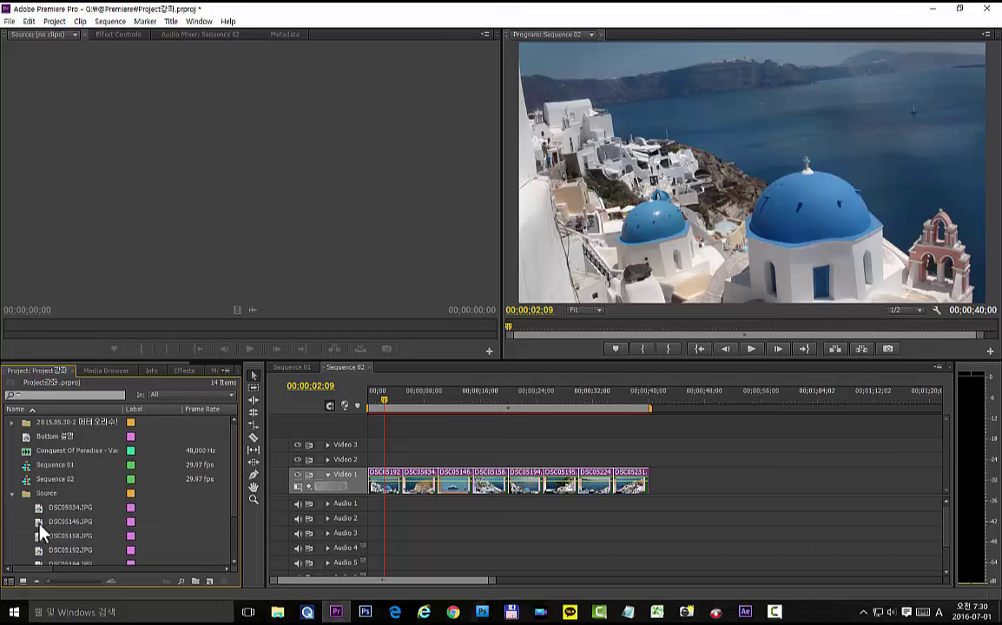
# Add DSC05146.JPG to the sequence and place it on Video 2 around 48 seconds
pyautogui.click(38, 524)
pyautogui.moveTo(39, 526); pyautogui.dragTo(479, 431)
pyautogui.click(457, 458)
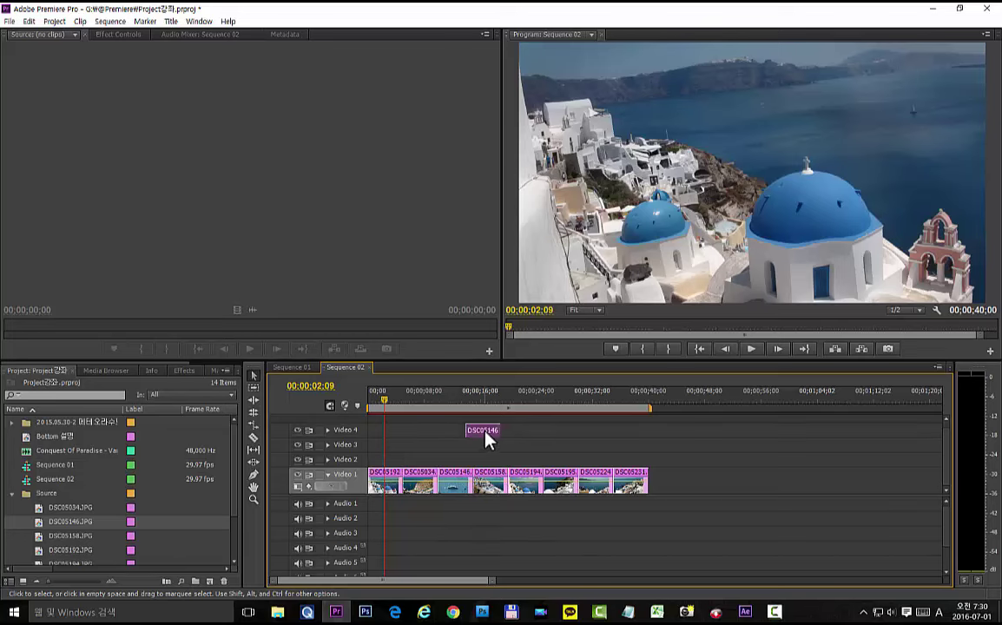
pyautogui.moveTo(487, 443); pyautogui.dragTo(486, 438)
pyautogui.moveTo(481, 441); pyautogui.dragTo(730, 461)
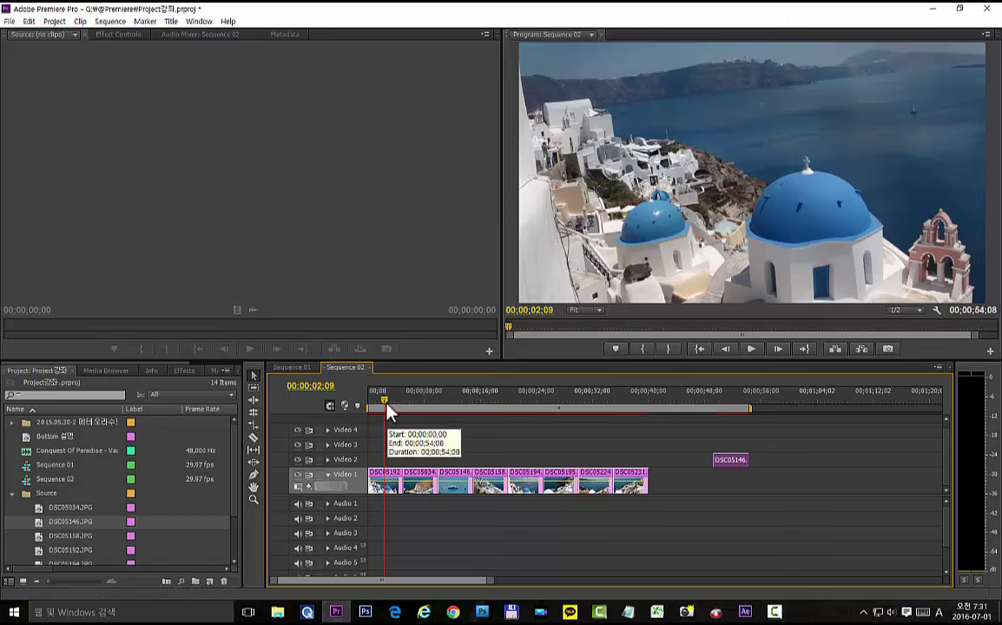
# Scrub back to the sequence start and show DSC05192's Effect Controls
pyautogui.moveTo(385, 405); pyautogui.dragTo(381, 412)
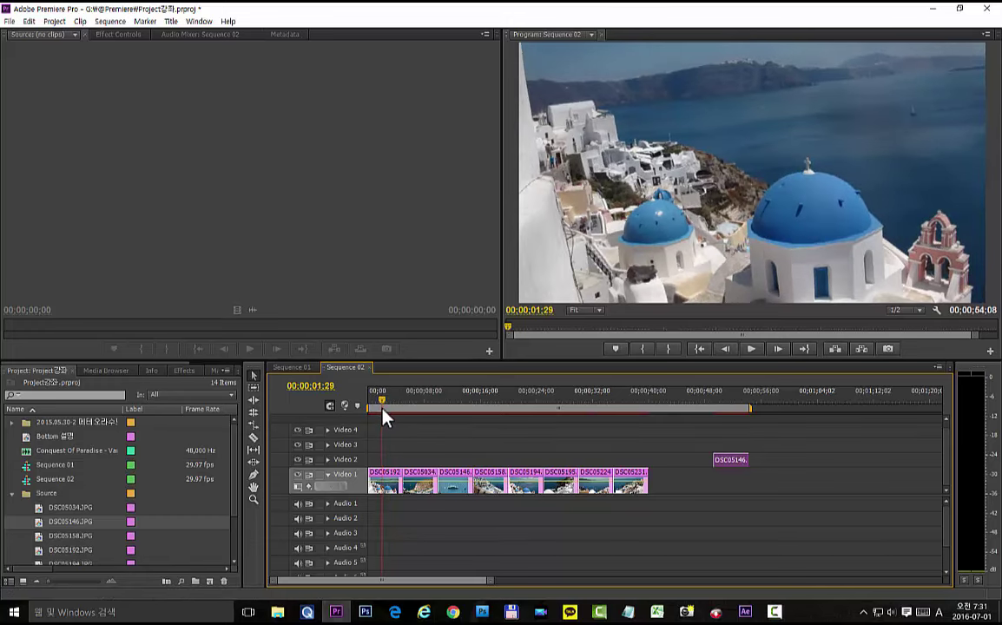
pyautogui.moveTo(383, 488)
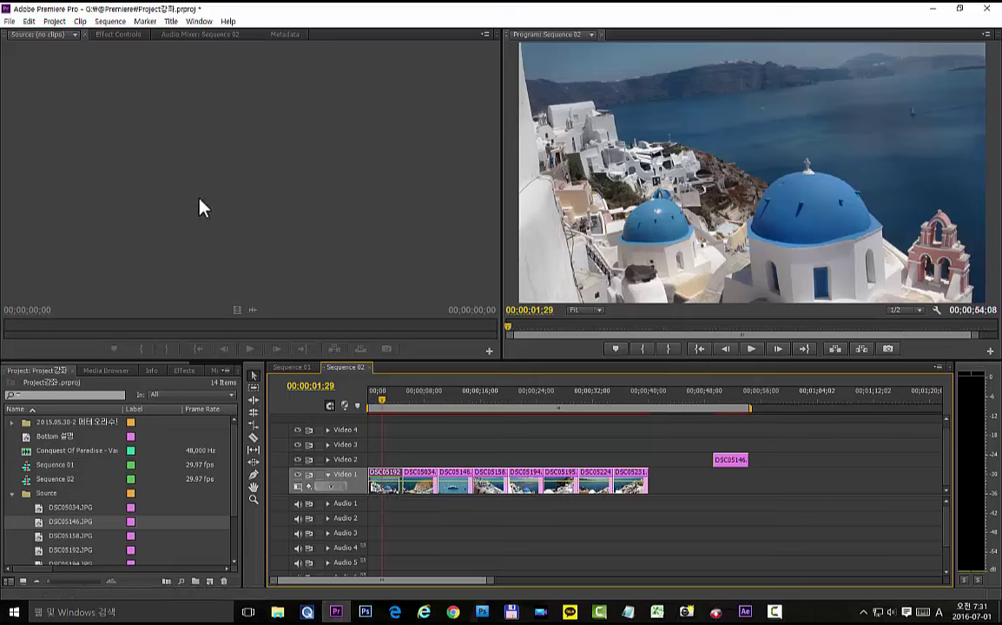
pyautogui.click(121, 35)
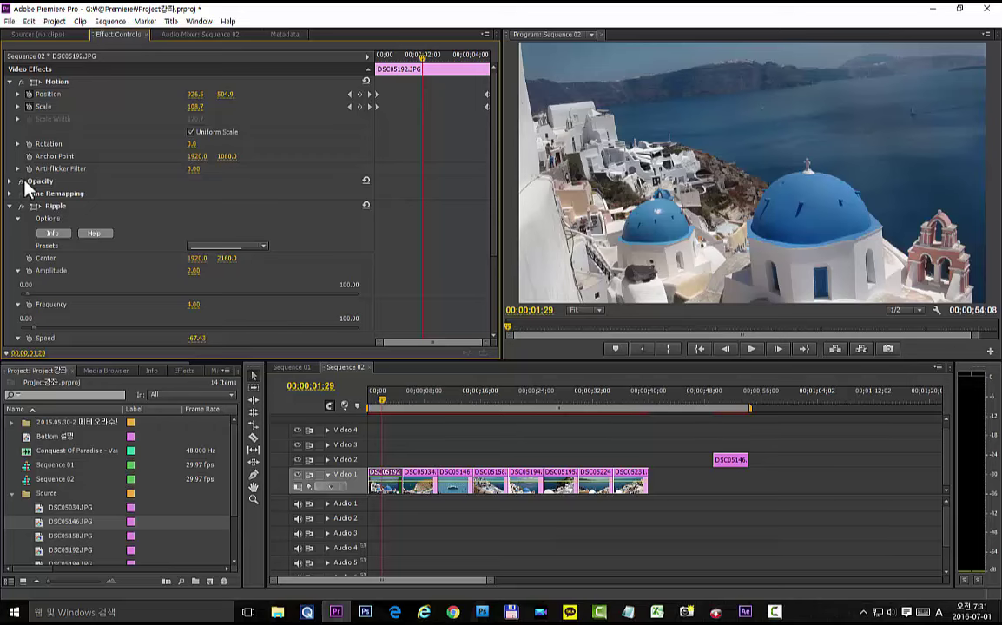
# Restore the Effects list, scroll to Ripple Speed and Fade, and scrub over DSC05192's zoom to about 4 seconds
pyautogui.click(183, 372)
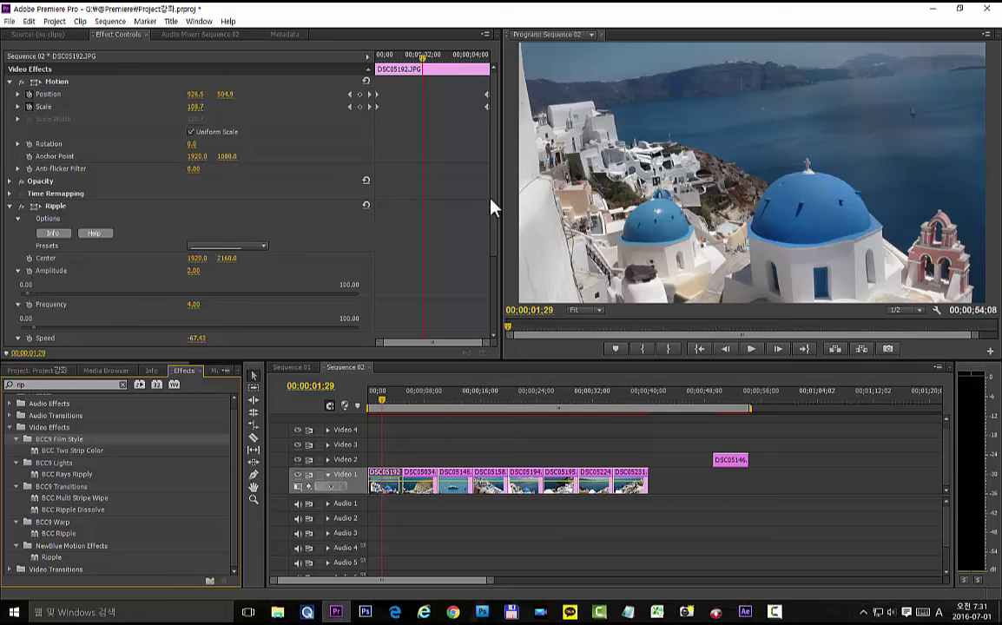
pyautogui.scroll(-1, 494, 211)
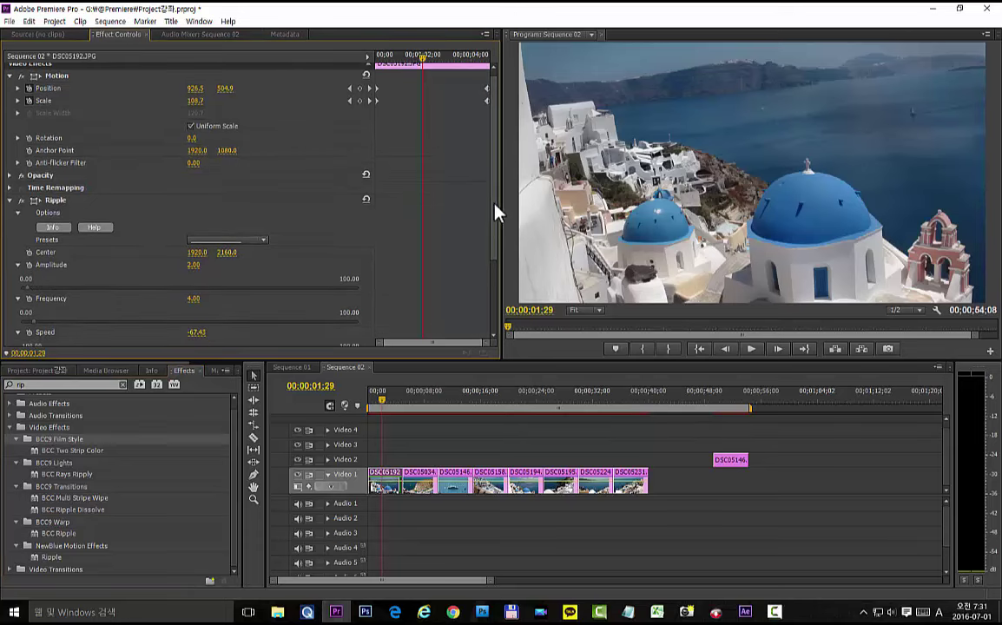
pyautogui.scroll(-3, 496, 213)
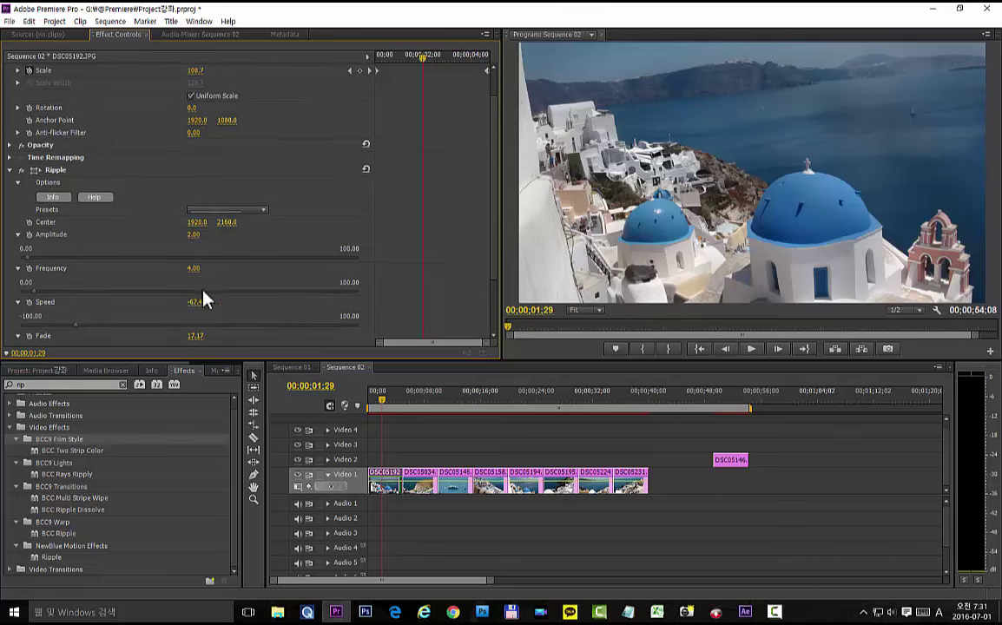
pyautogui.click(377, 410)
pyautogui.moveTo(376, 410); pyautogui.dragTo(388, 422)
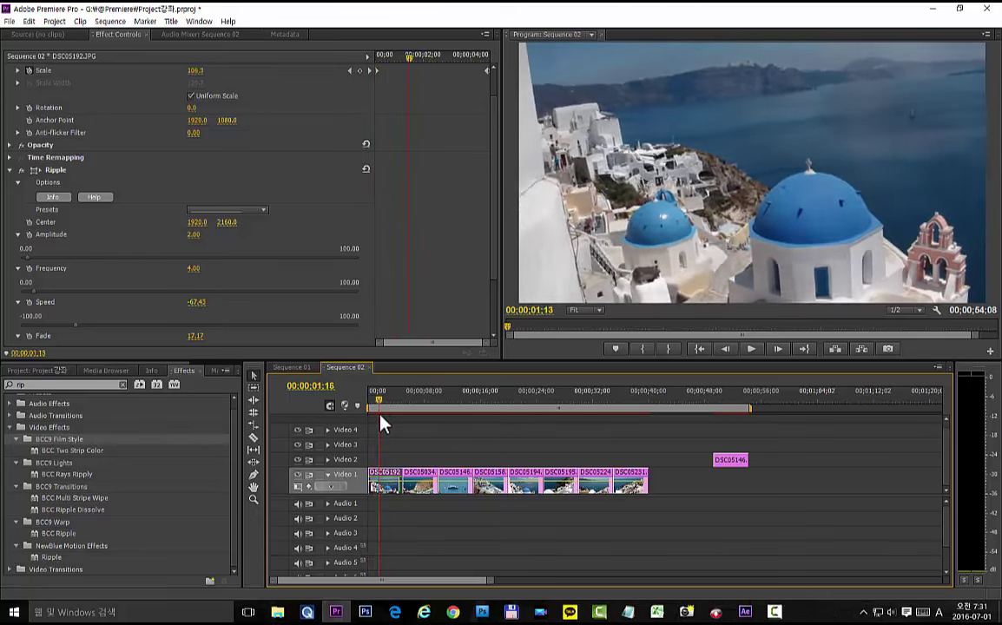
pyautogui.moveTo(388, 422)
pyautogui.mouseDown()
pyautogui.moveTo(441, 432)
pyautogui.moveTo(373, 434)
pyautogui.mouseUp()
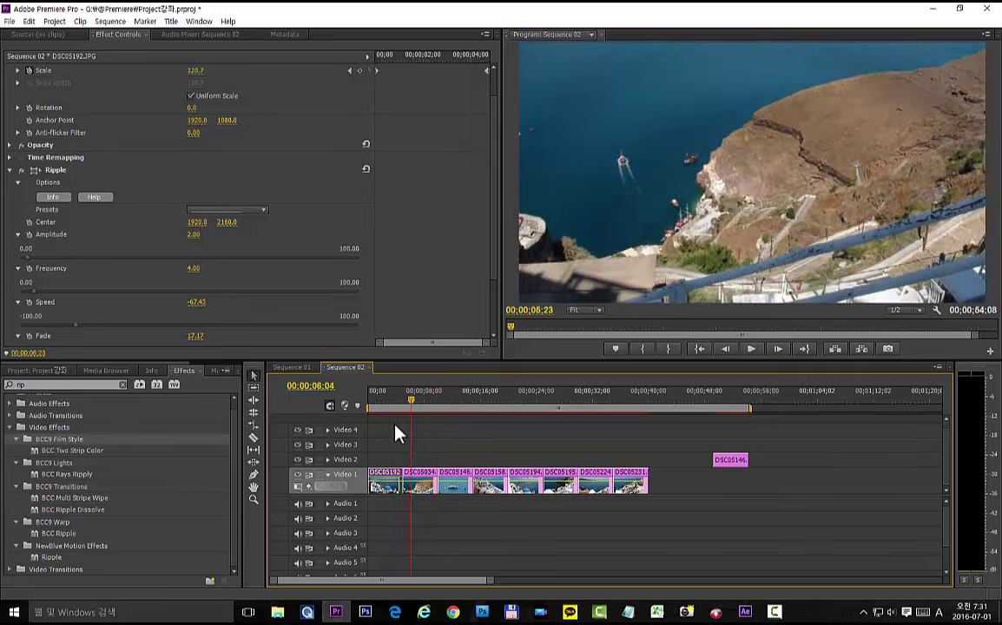